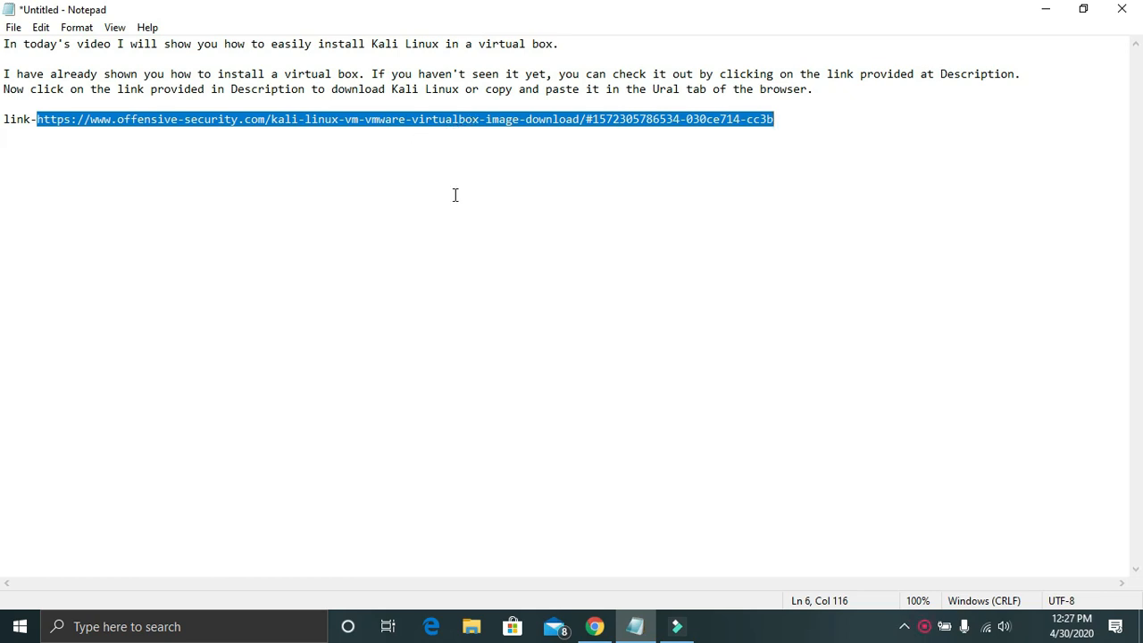
Copy the Kali Linux download link from the Notepad note and switch to Chrome
right_click(473, 125)
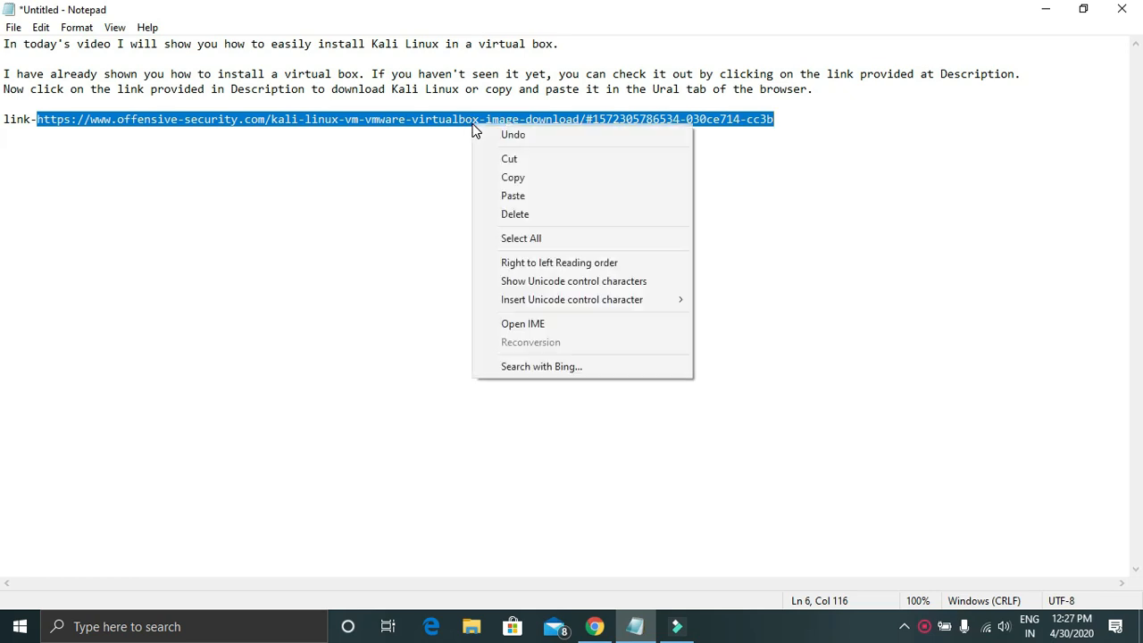
left_click(511, 175)
left_click(595, 626)
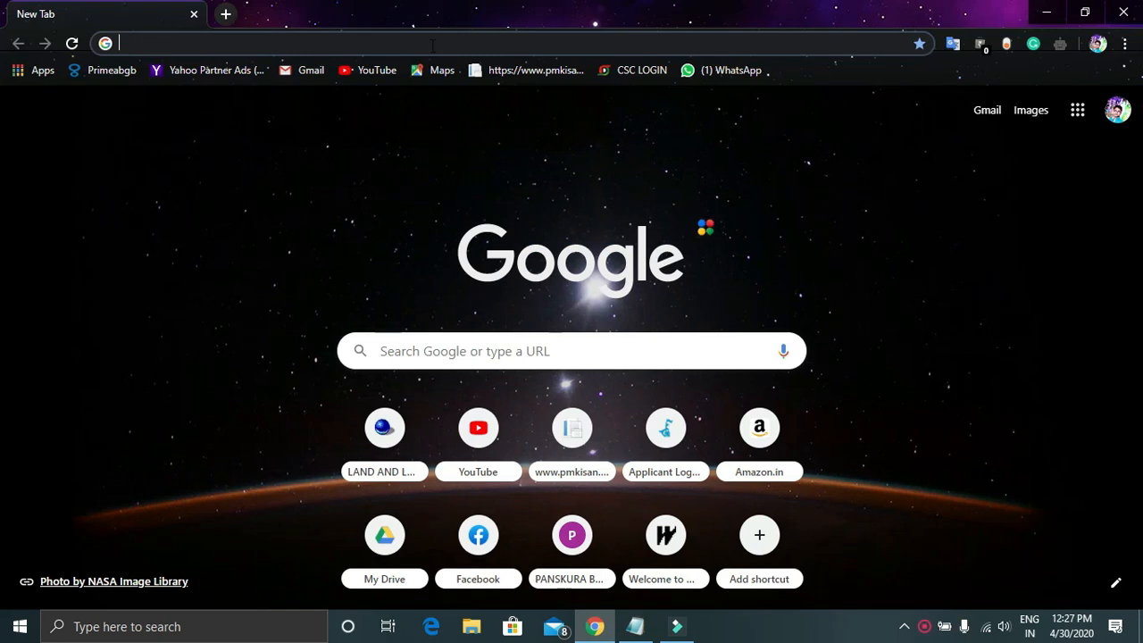
Paste the copied Kali download link into Chrome's address bar and load the page
right_click(432, 45)
left_click(477, 154)
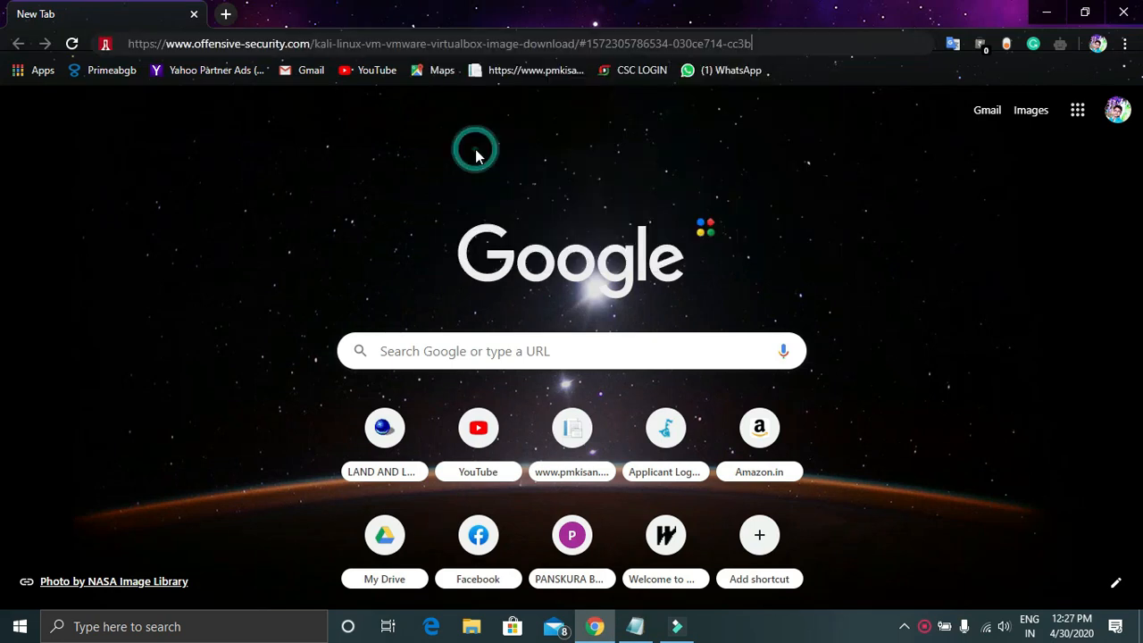
key("Return")
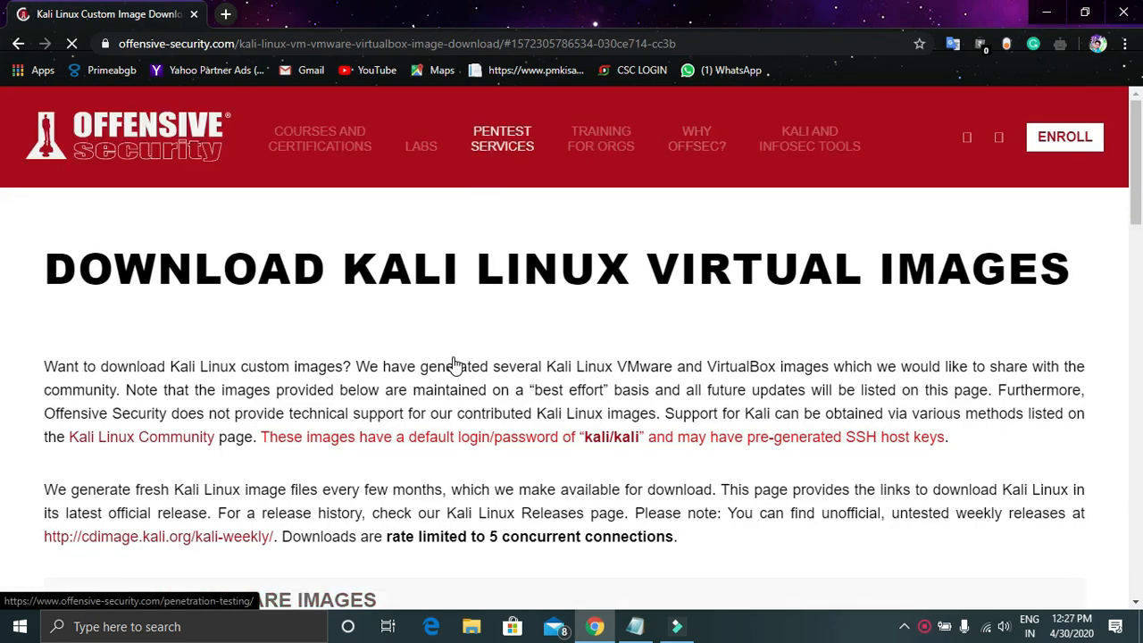
Expand Kali Linux VirtualBox Images and download the Kali Linux VirtualBox 64-Bit image
scroll(455, 365, "down", 4)
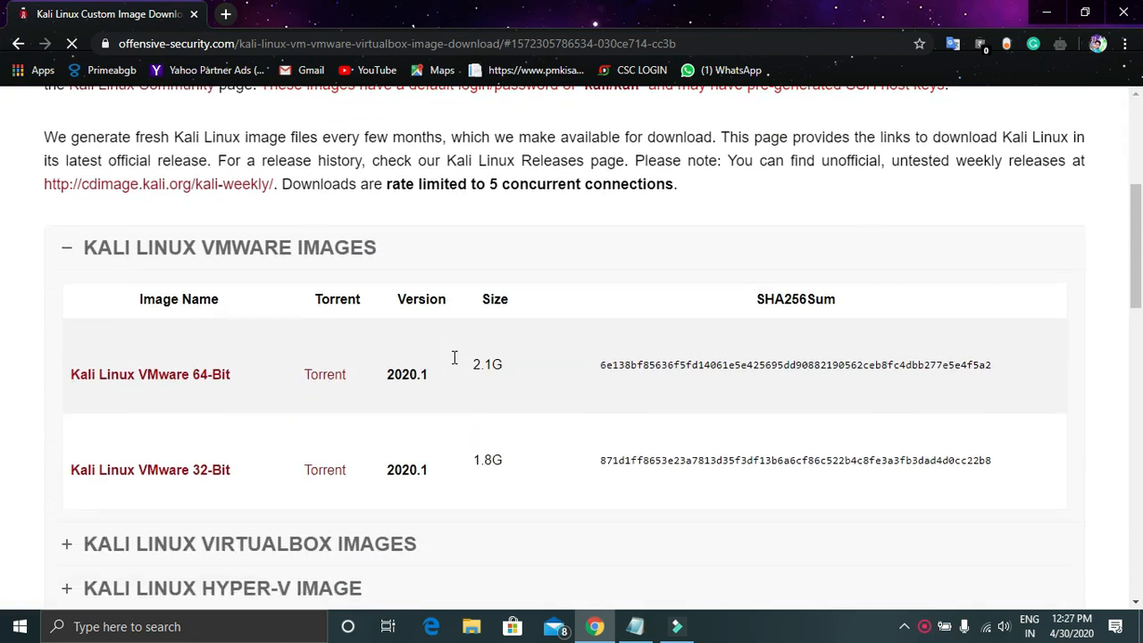
scroll(455, 362, "down", 2)
scroll(454, 364, "down", 1)
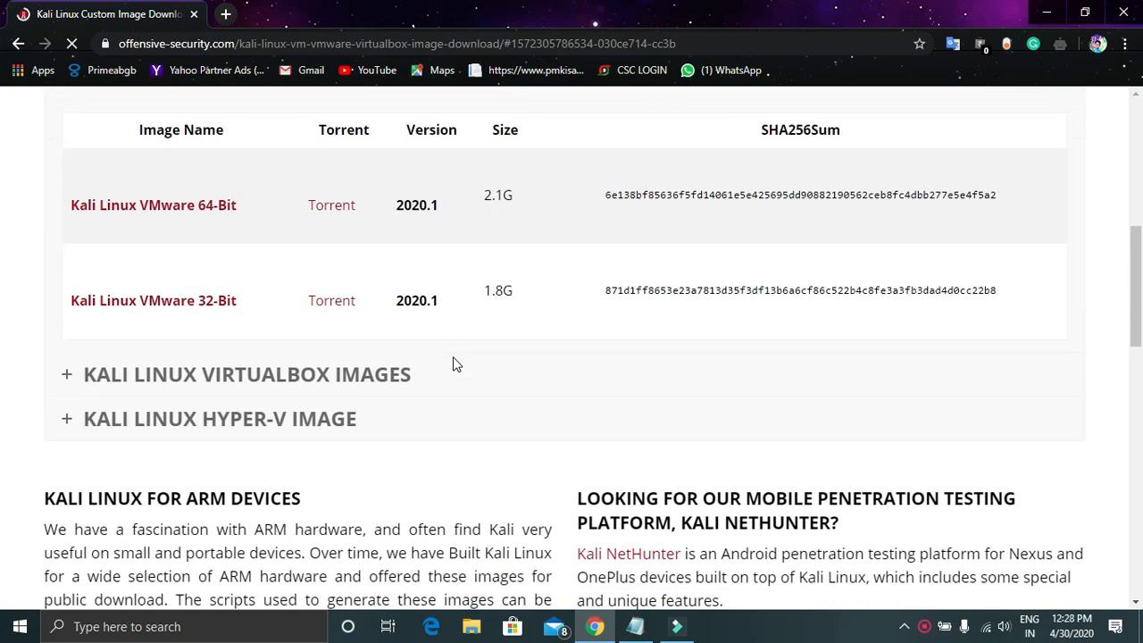
left_click(68, 378)
scroll(87, 281, "up", 2)
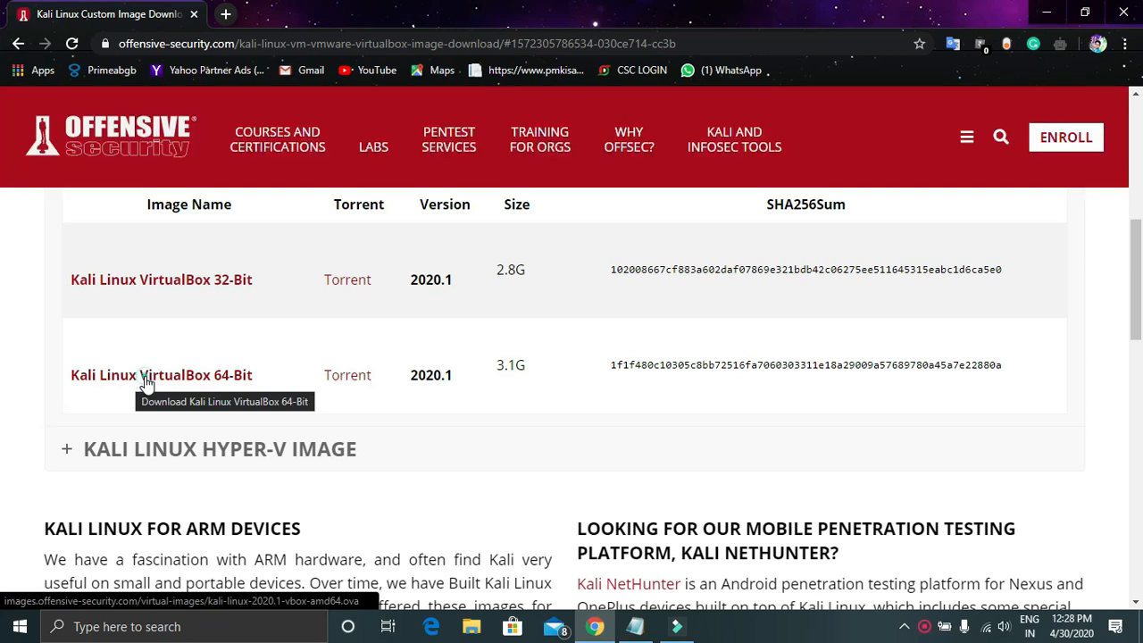
left_click(147, 375)
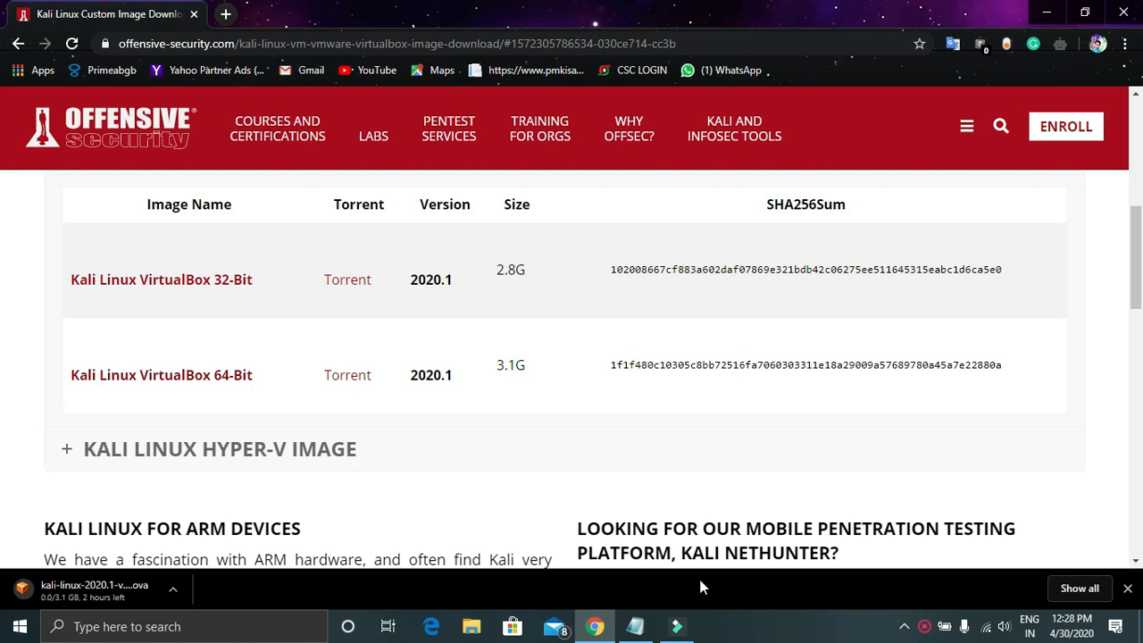
Bring up the screen recorder's controls from its taskbar icon
left_click(925, 627)
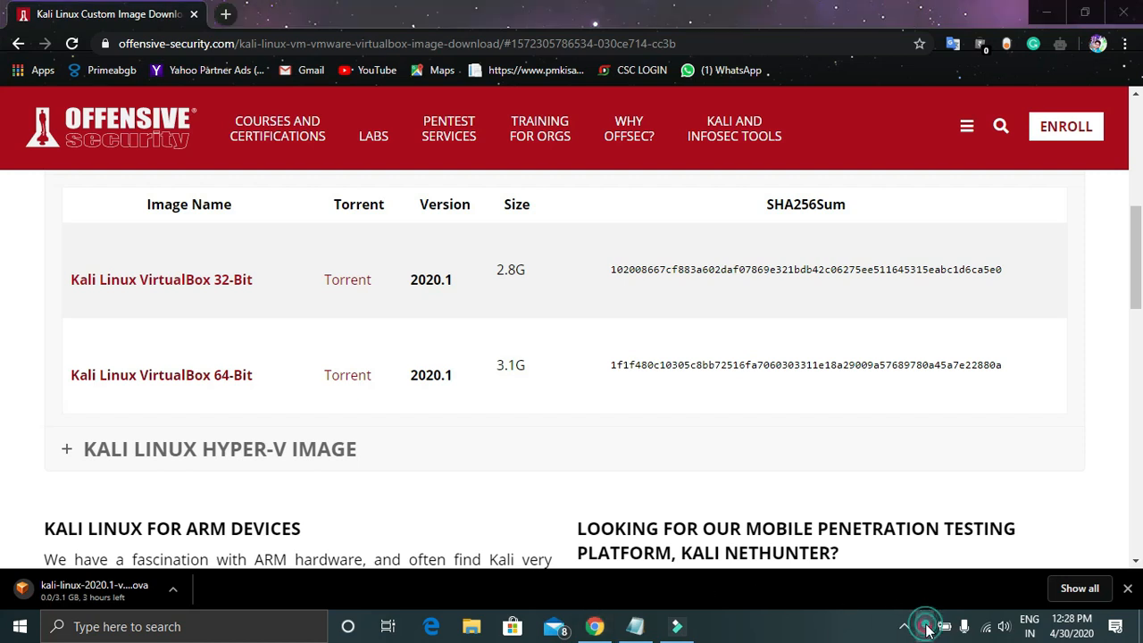
right_click(925, 627)
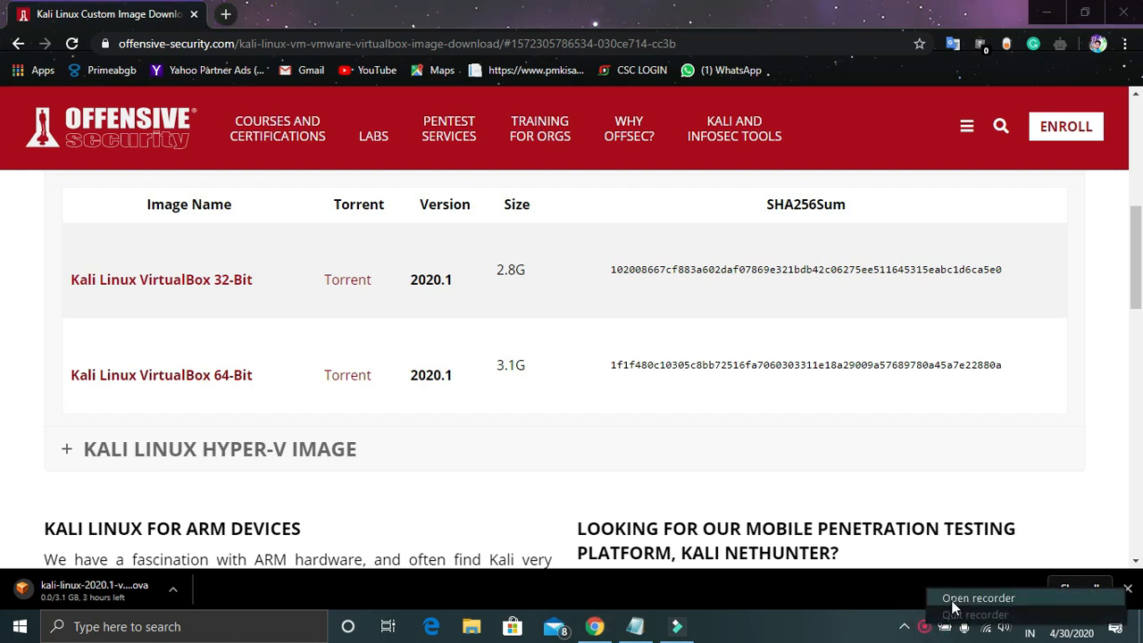
left_click(954, 598)
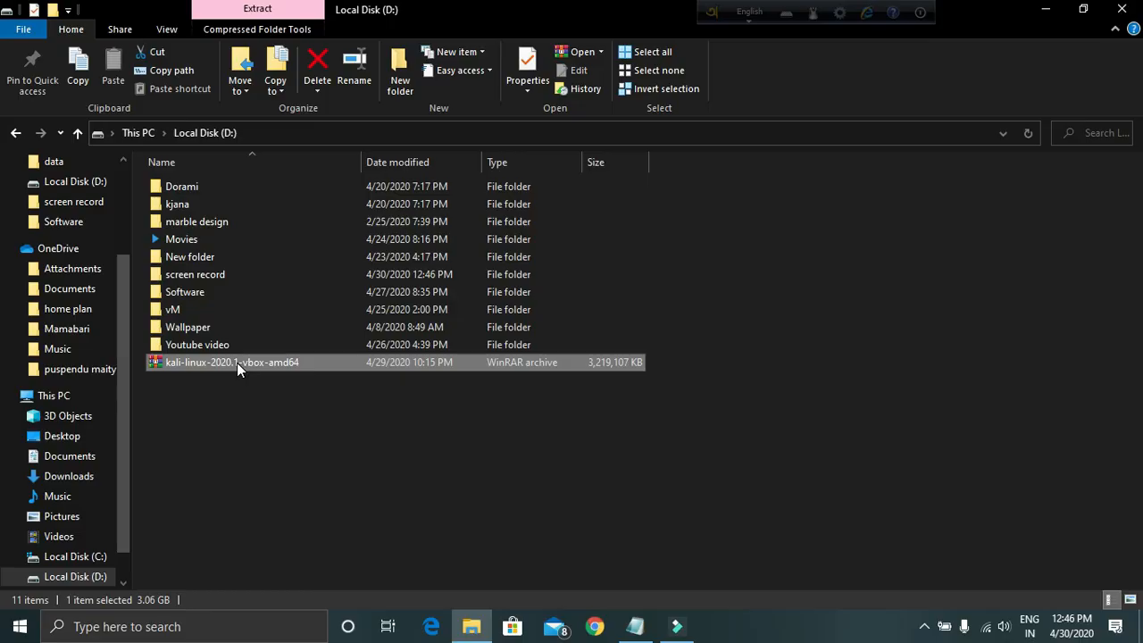
Extract the kali-linux archive in place on Local Disk (D:) and clear the selection
right_click(237, 363)
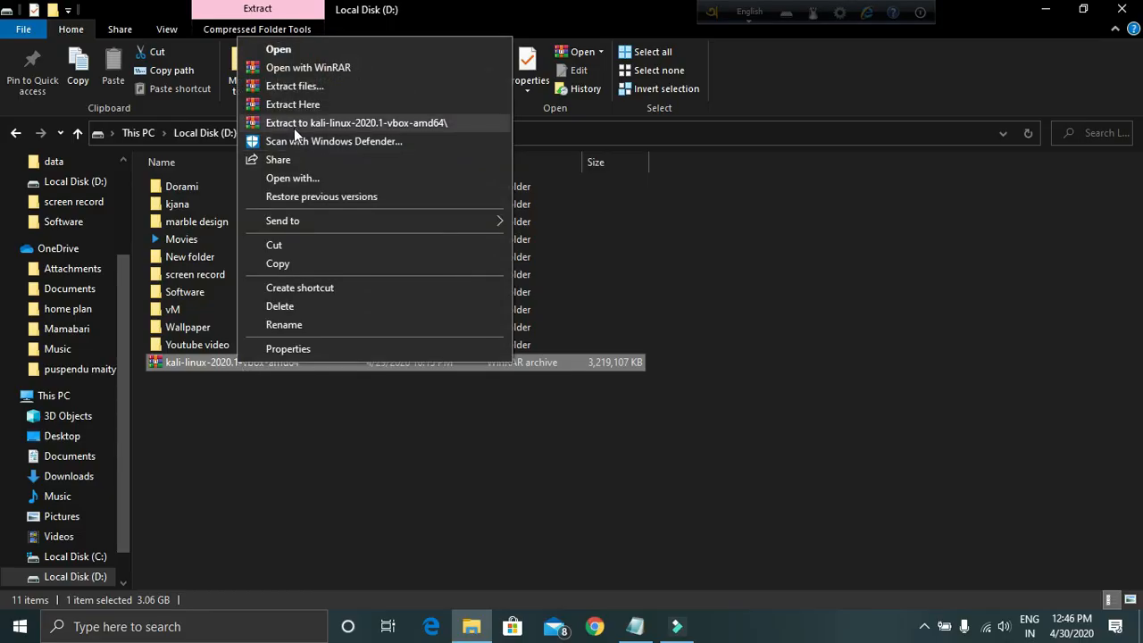
left_click(315, 105)
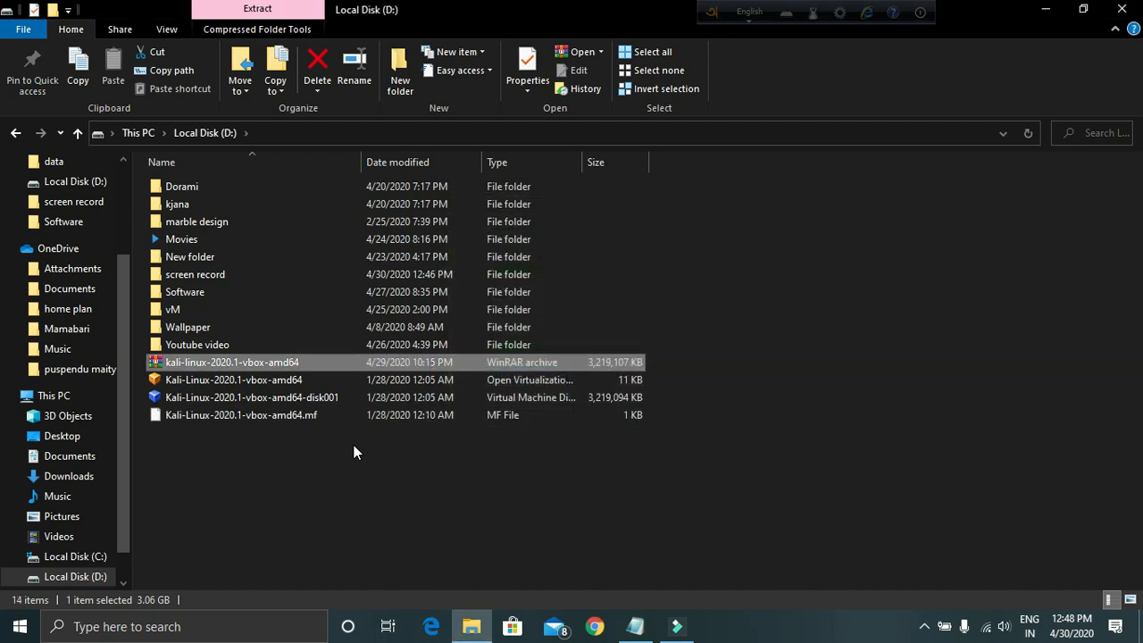
left_click(490, 467)
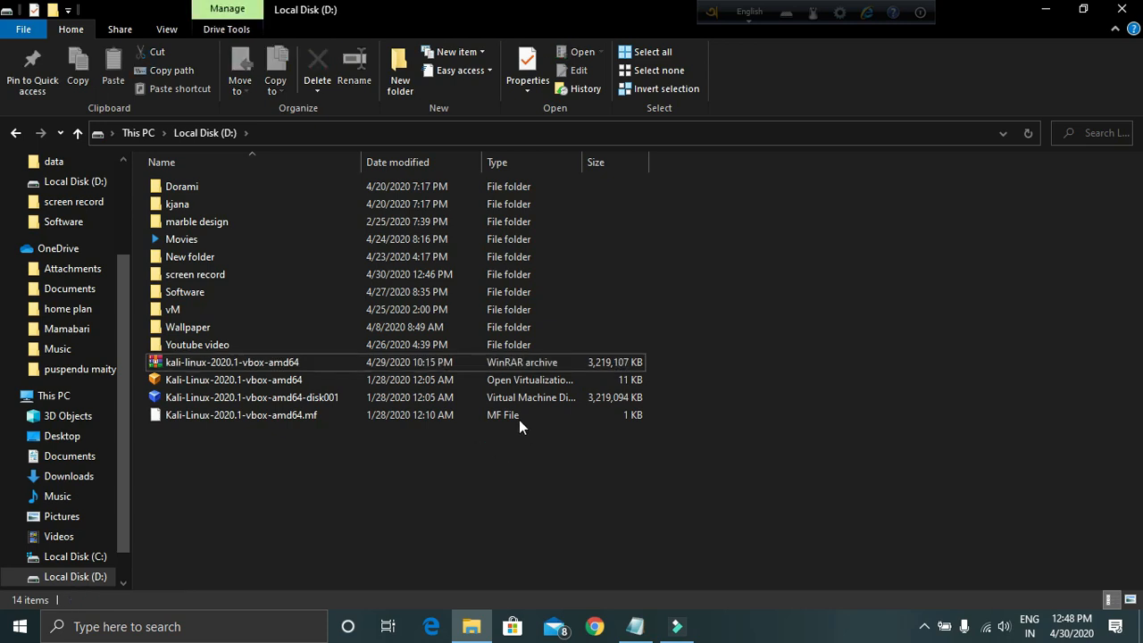
Import the Kali-Linux-2020.1-vbox-amd64 .ova appliance with default settings and agree to its license
left_click(467, 381)
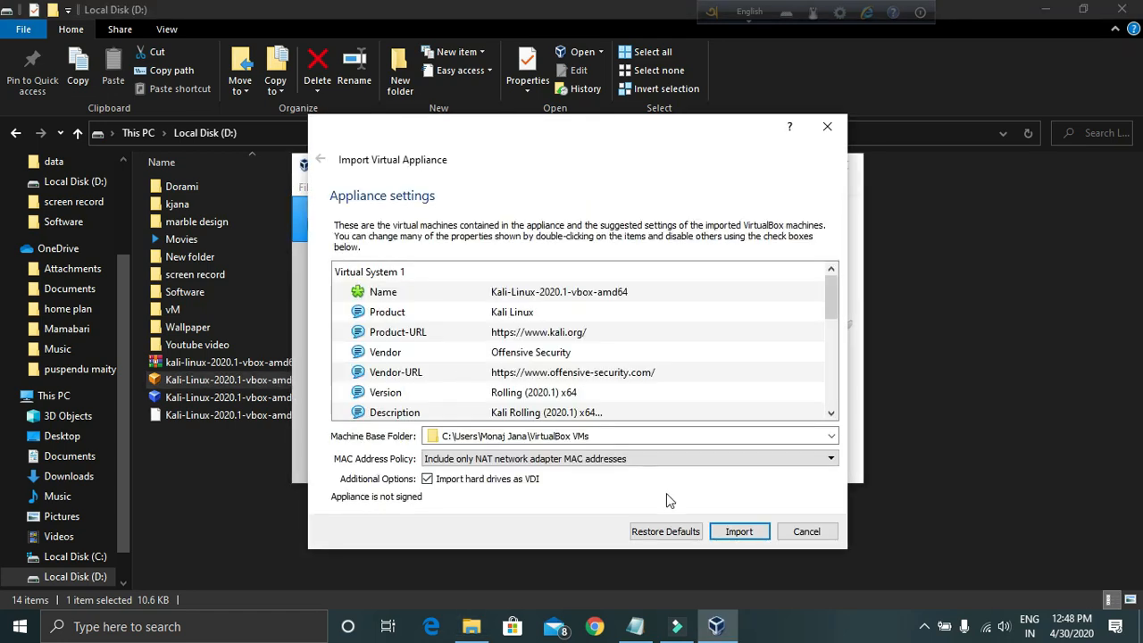
left_click(747, 538)
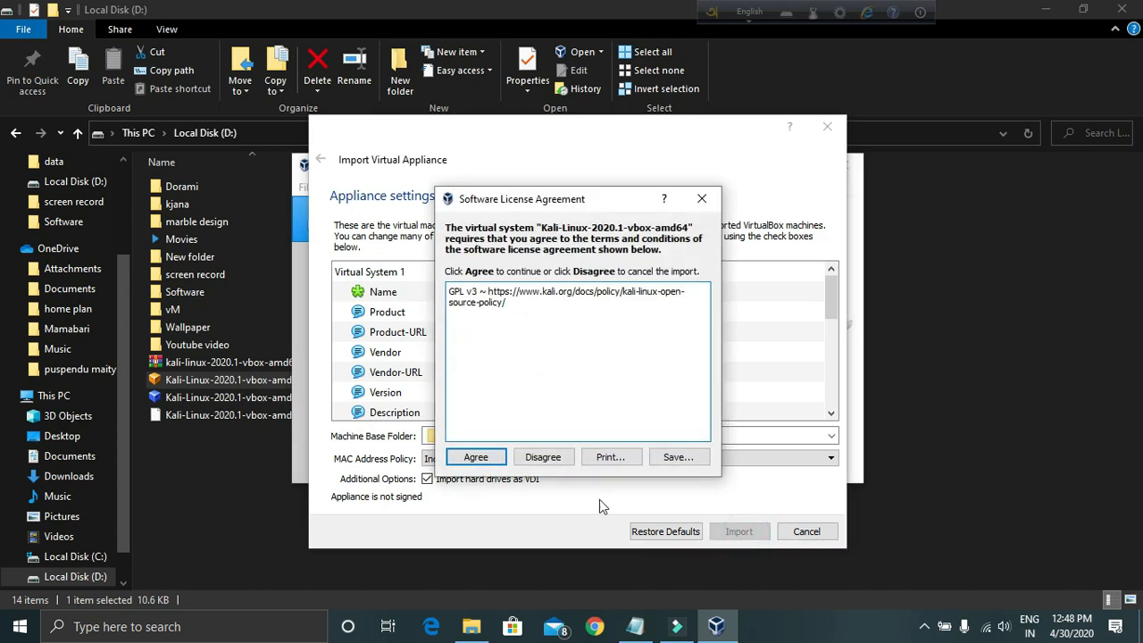
left_click(491, 457)
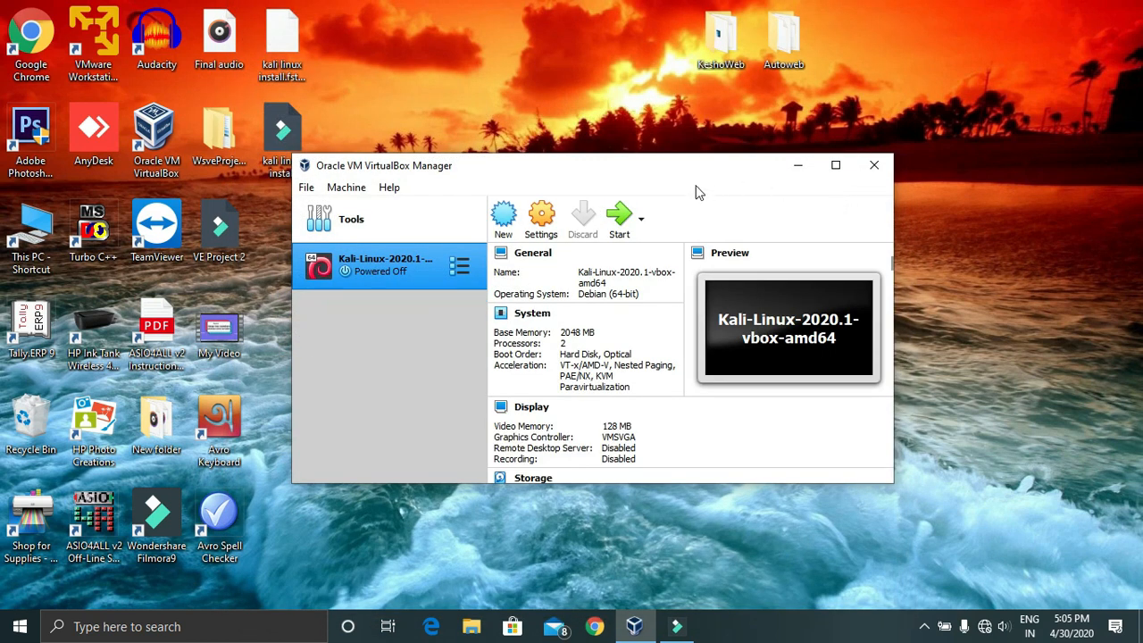
Uncheck Enable USB Controller in the Kali machine's settings and check the invalid-settings warning
left_click(536, 220)
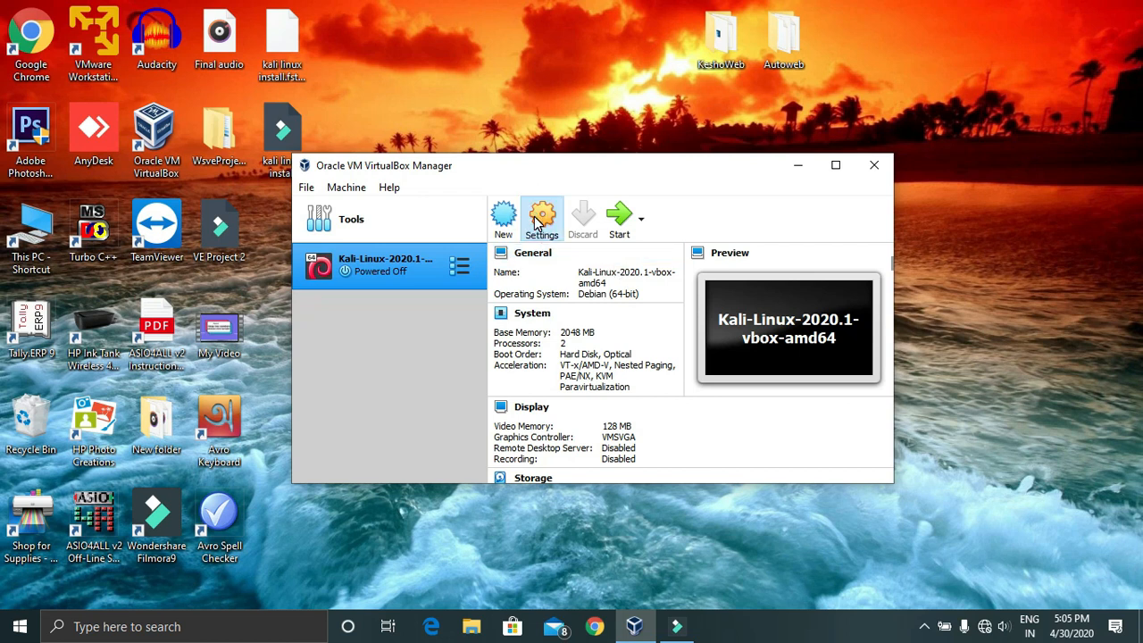
left_click(536, 220)
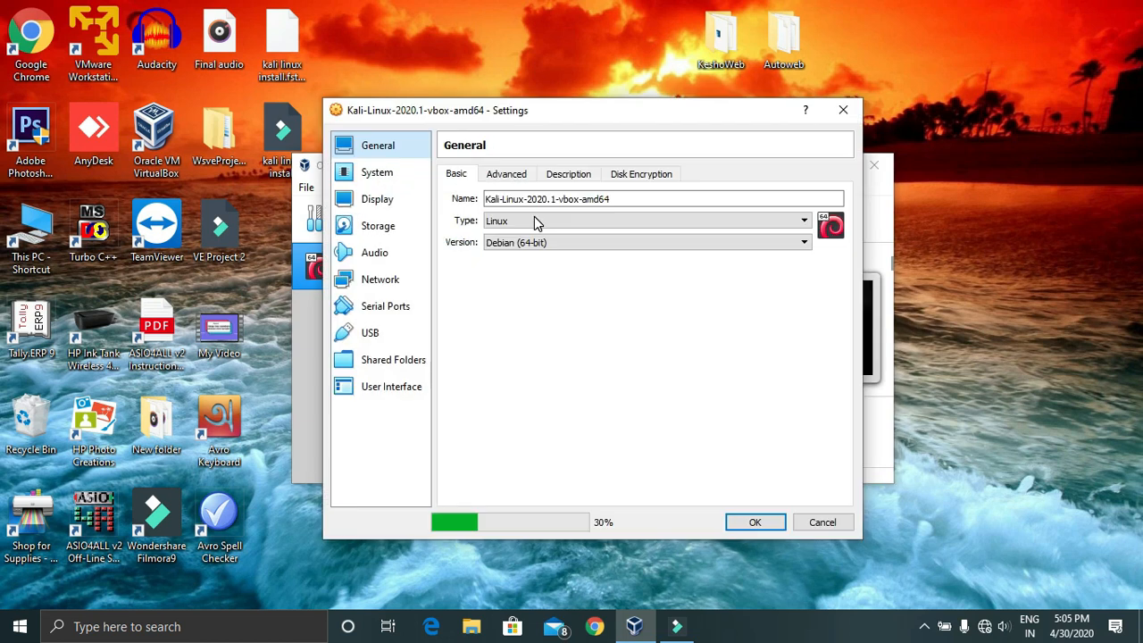
left_click(373, 334)
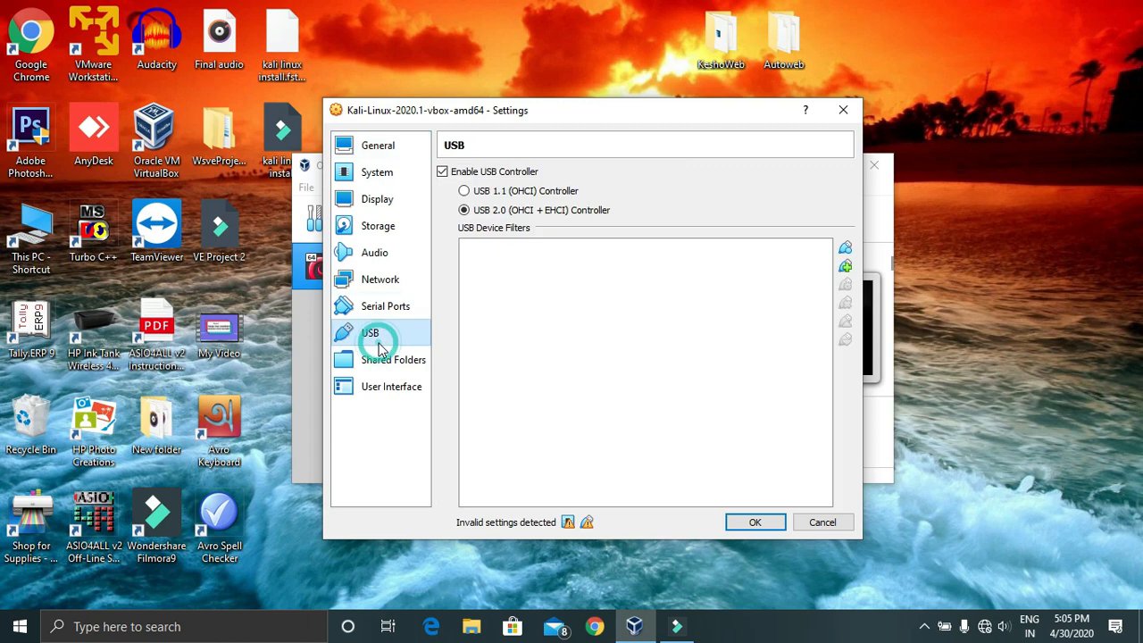
left_click(442, 173)
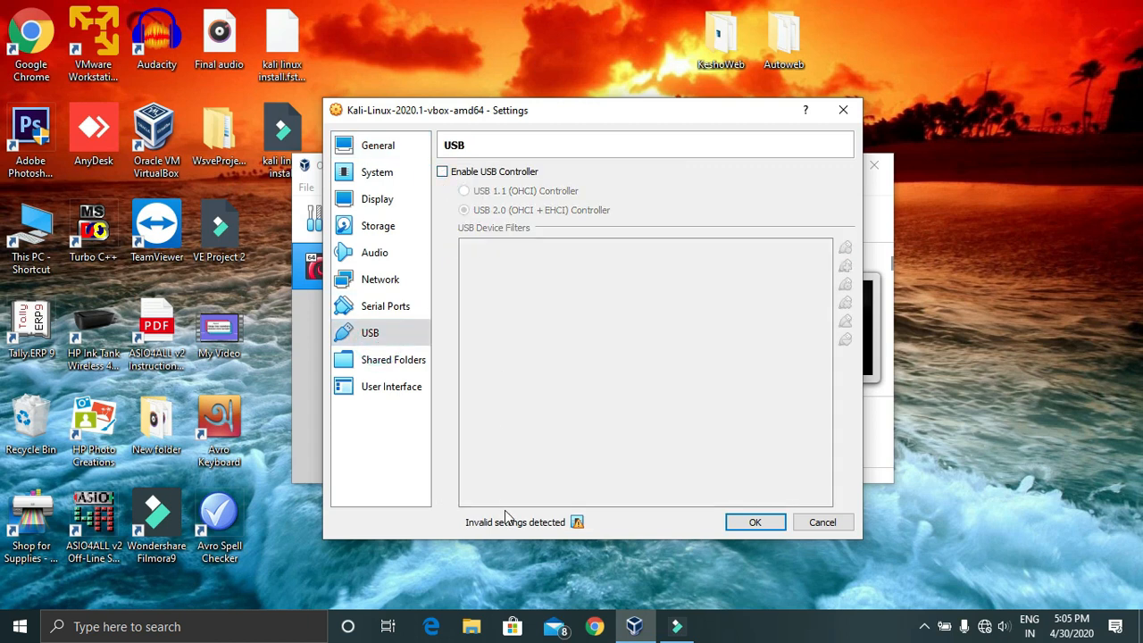
left_click(576, 523)
Lower the Kali machine's base memory to 1663 MB on the System page
left_click(389, 173)
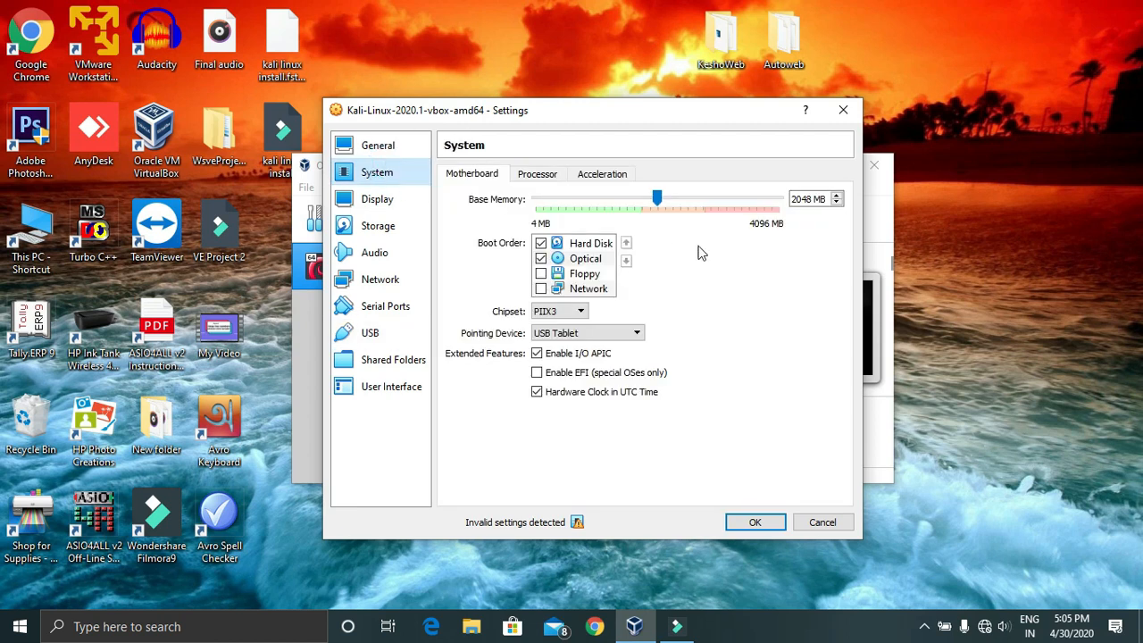
left_click_drag(657, 202, 641, 215)
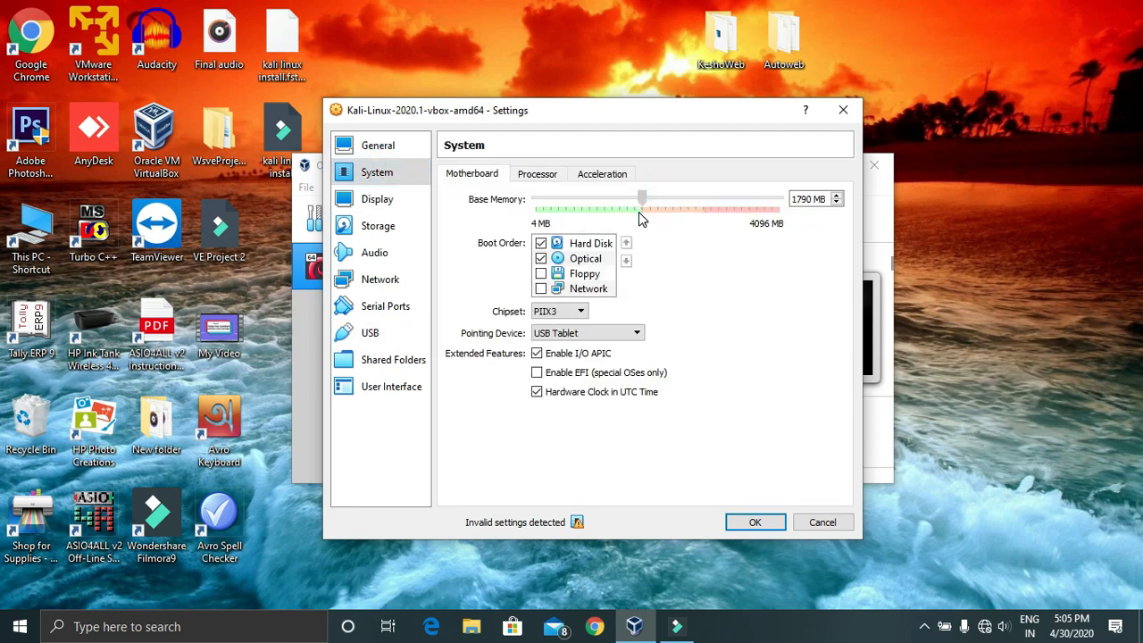
left_click_drag(641, 198, 634, 221)
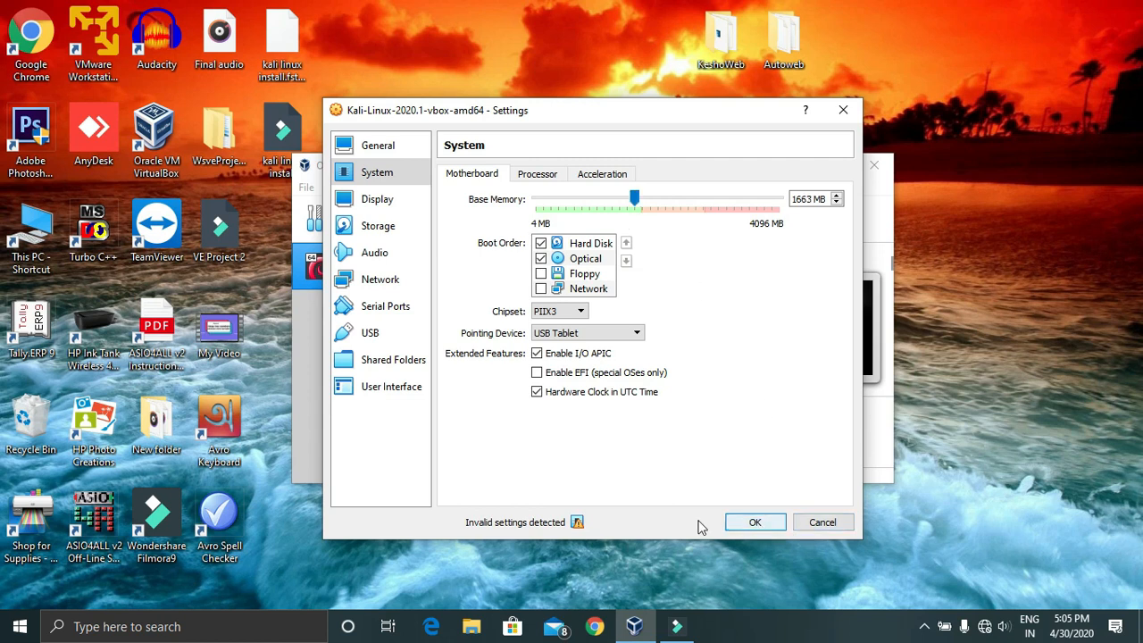
Re-enable the USB controller as USB 1.1 (OHCI) and save the settings
mouse_move(572, 525)
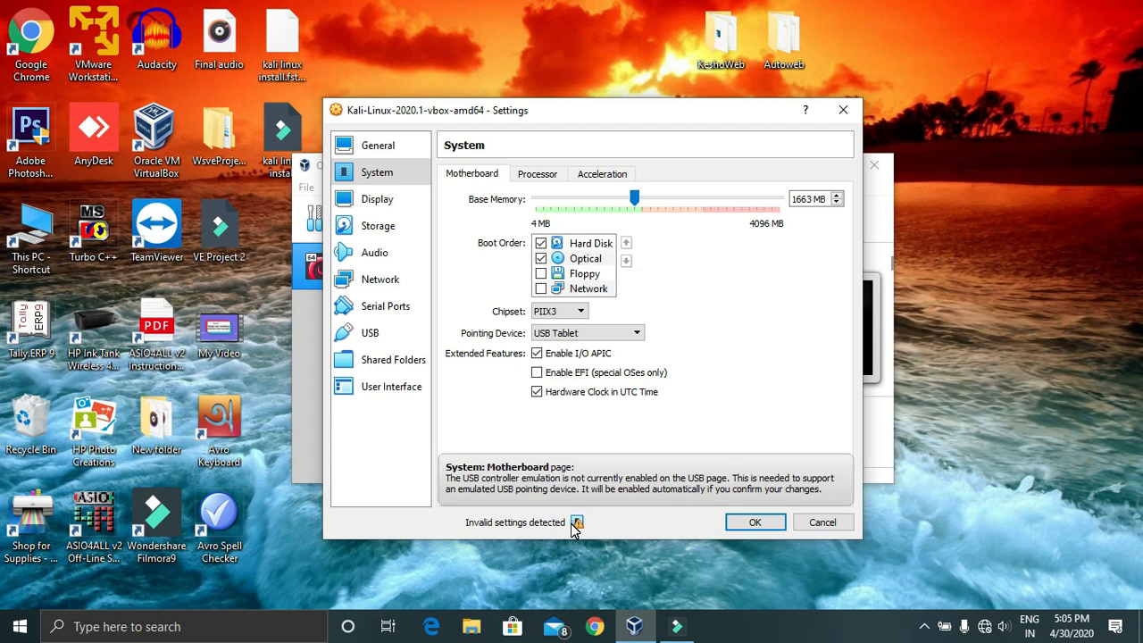
left_click(372, 332)
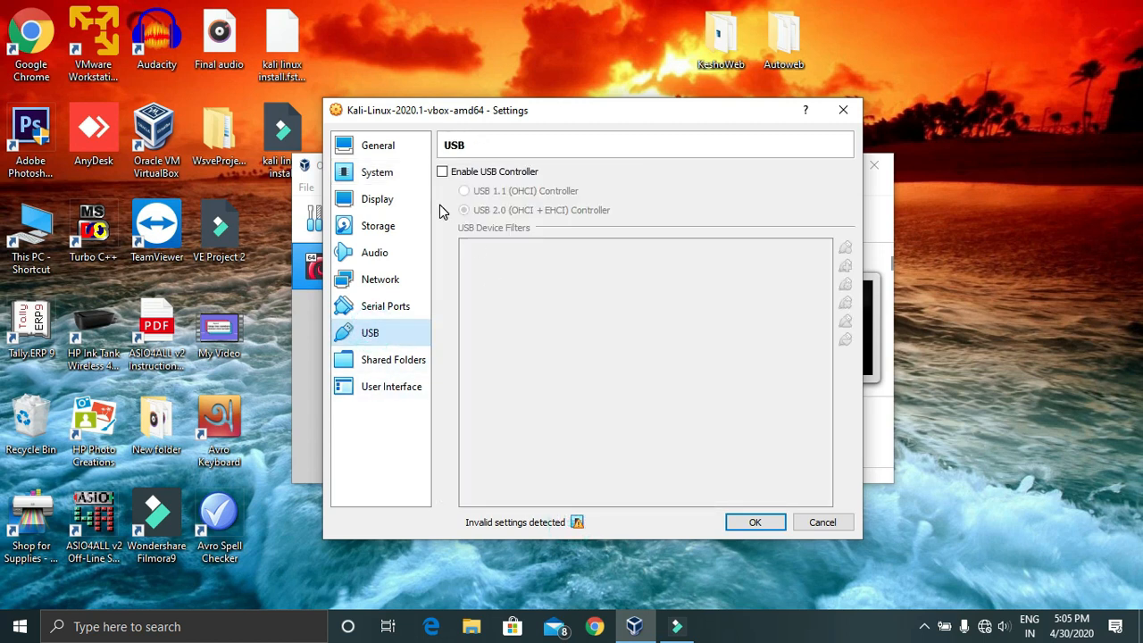
left_click(442, 172)
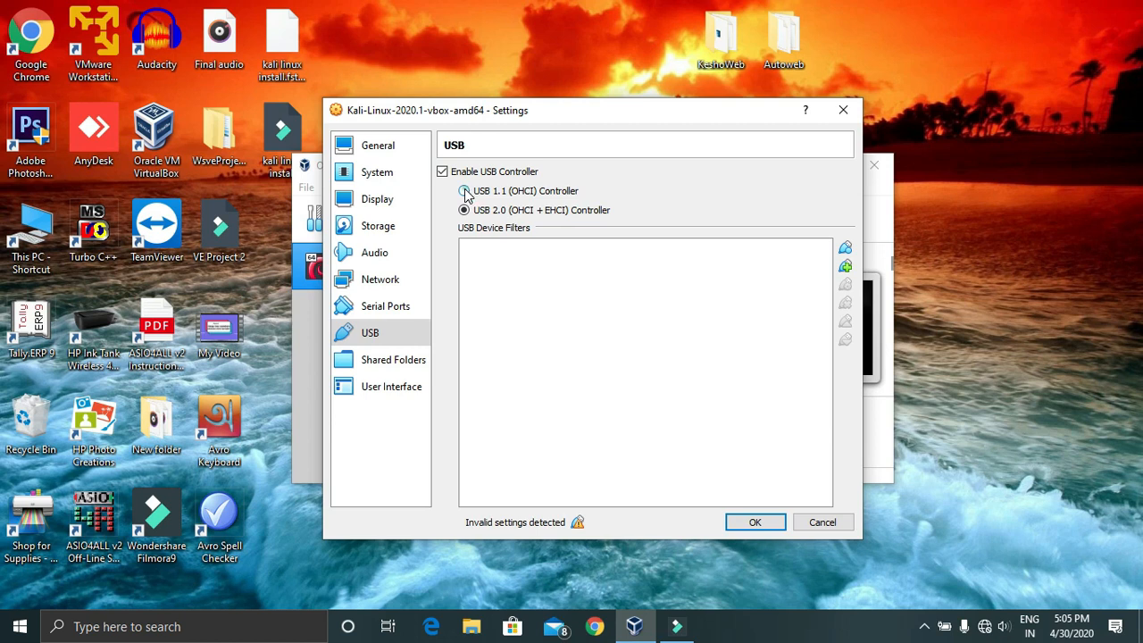
left_click(465, 191)
left_click(383, 173)
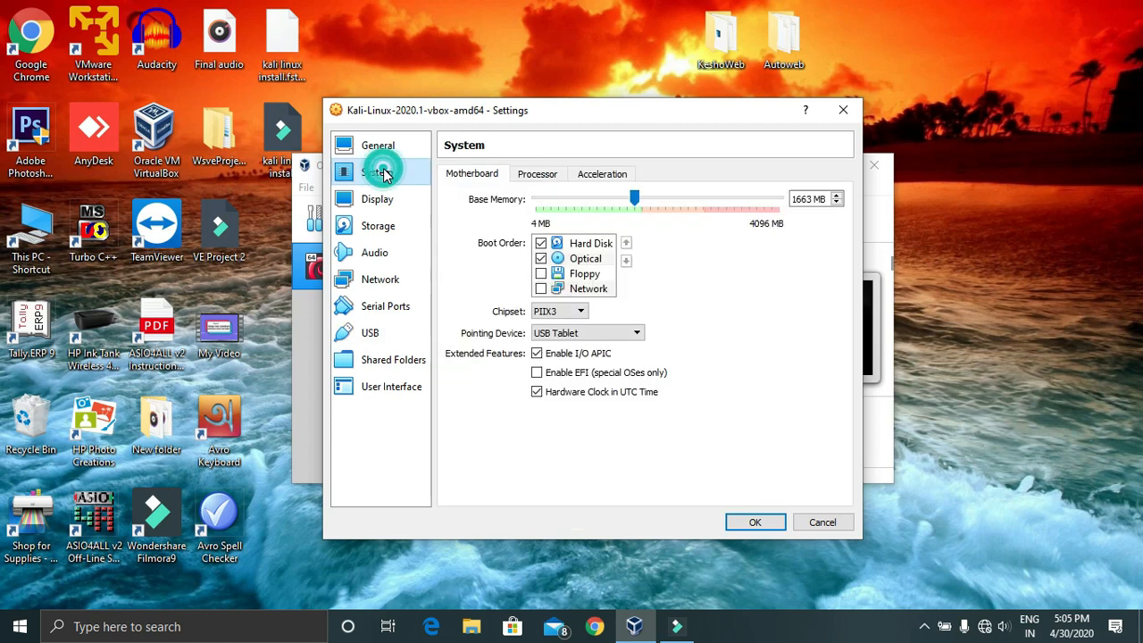
left_click(375, 341)
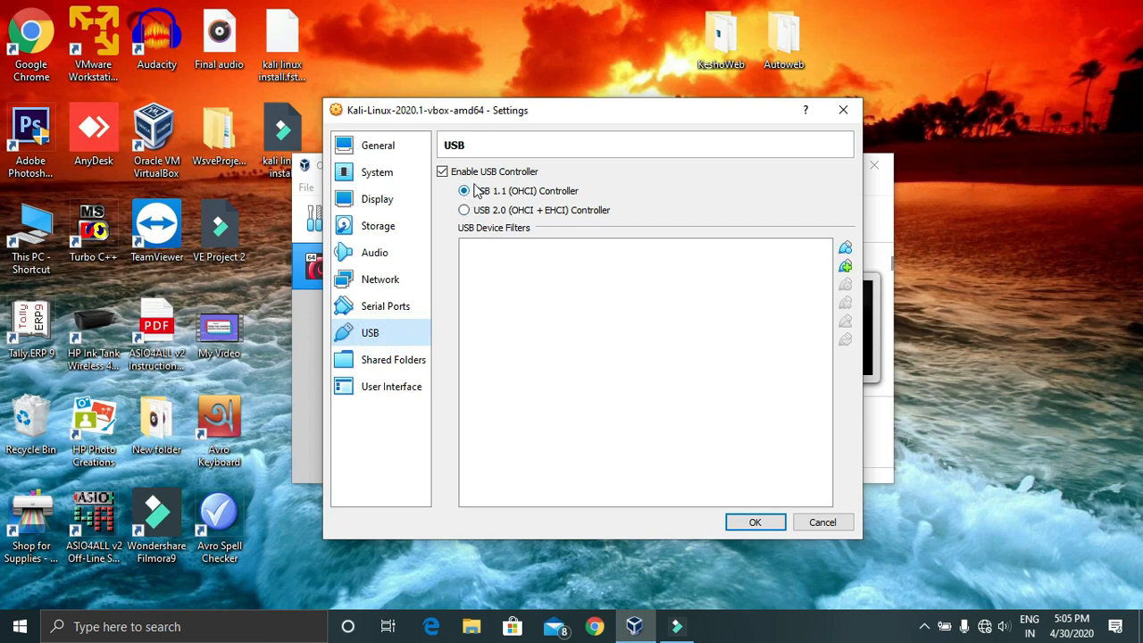
left_click(755, 522)
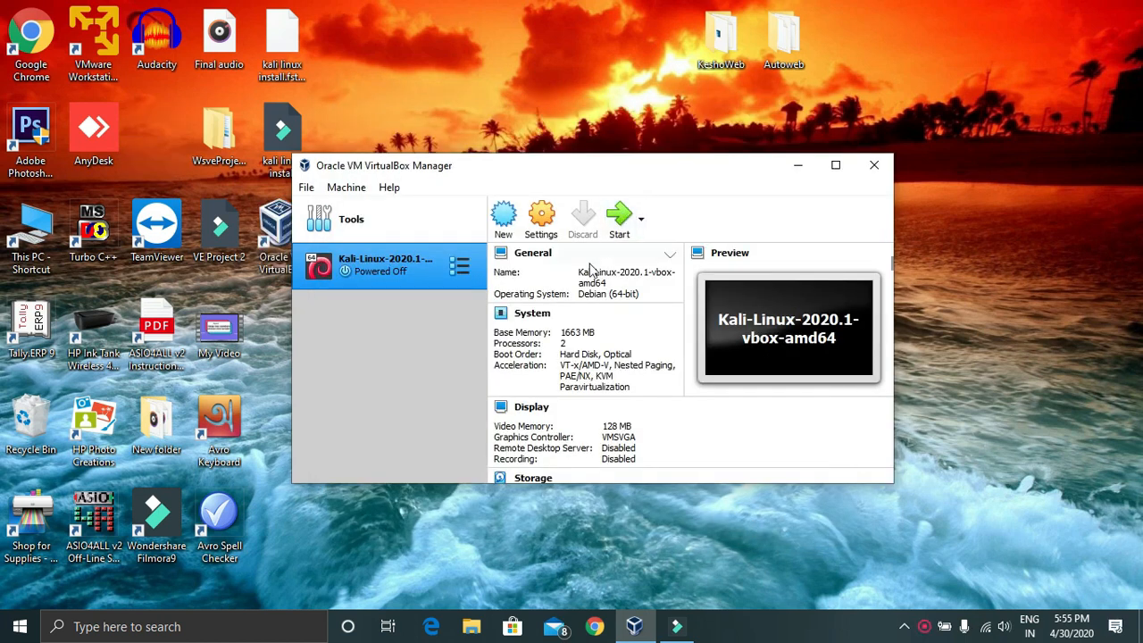
left_click(618, 230)
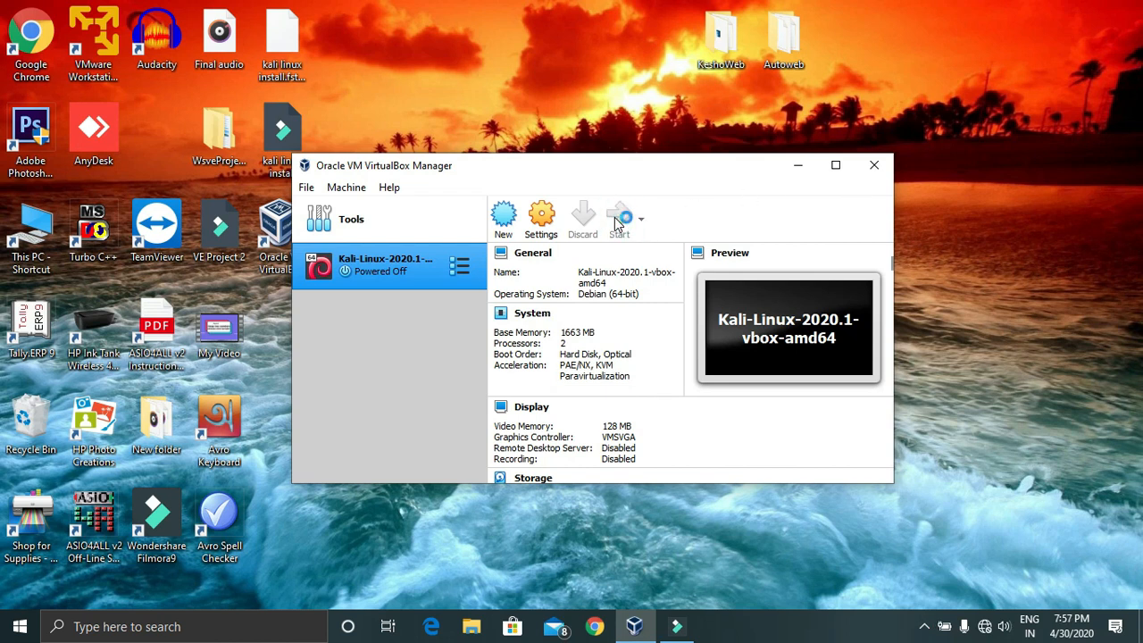
left_click(618, 220)
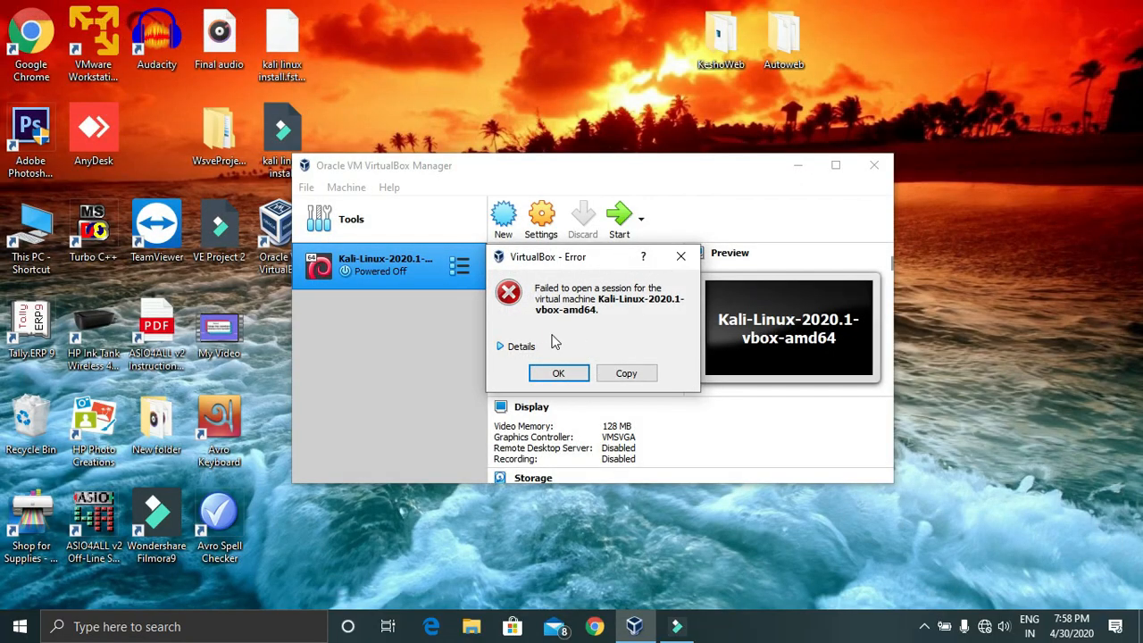
left_click(497, 346)
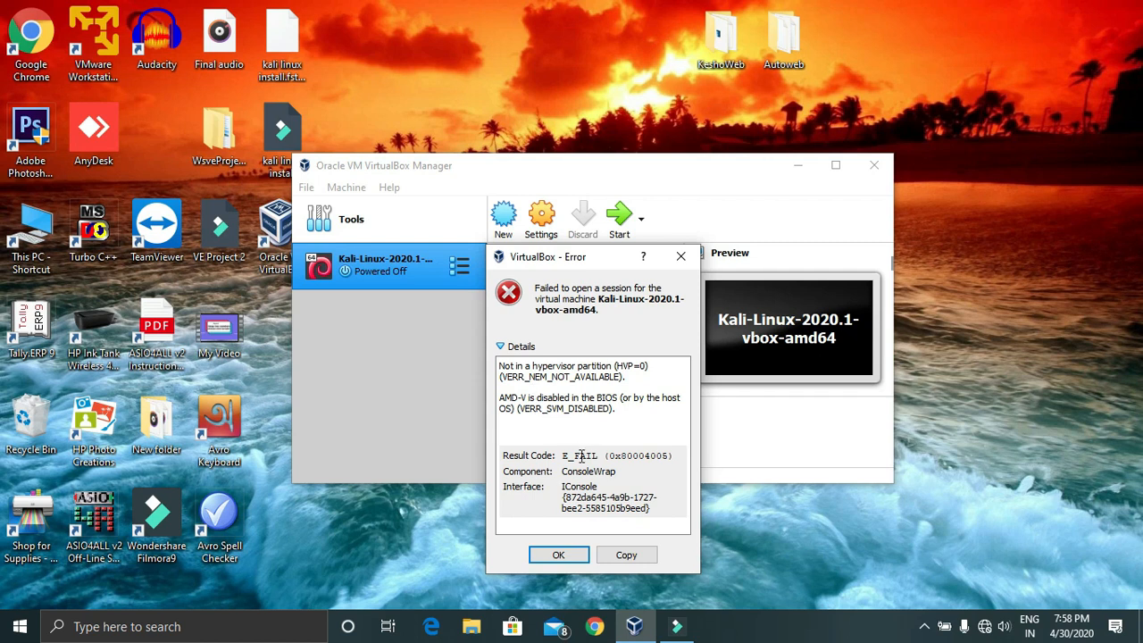
left_click(568, 552)
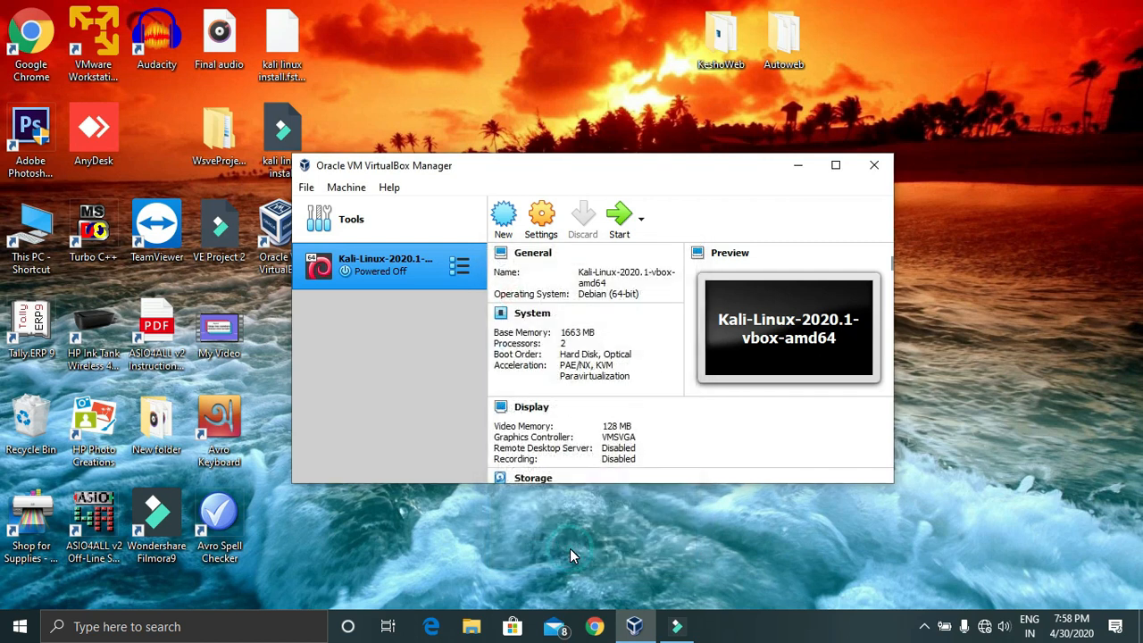
Restart Windows from the Start menu's power options, forcing it despite open apps
right_click(755, 631)
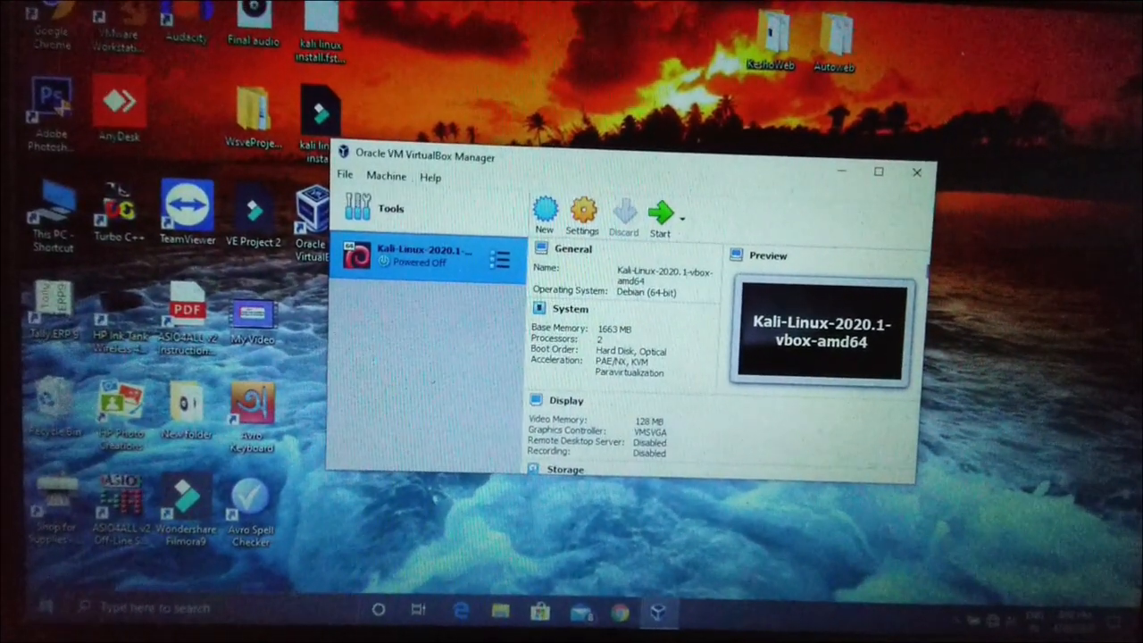
left_click(47, 607)
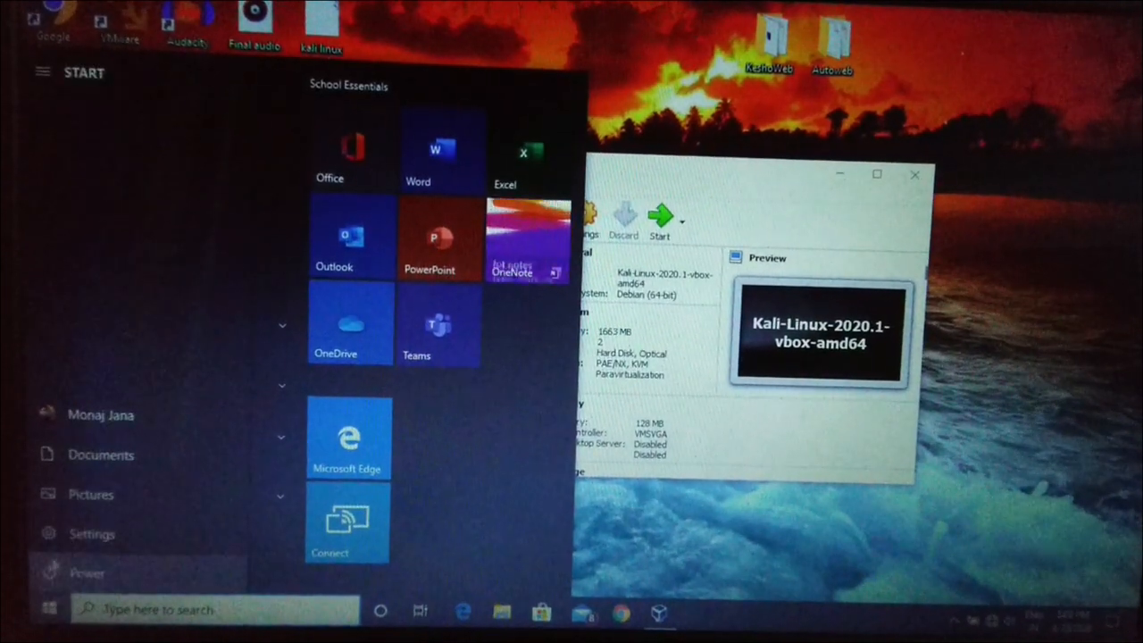
left_click(51, 571)
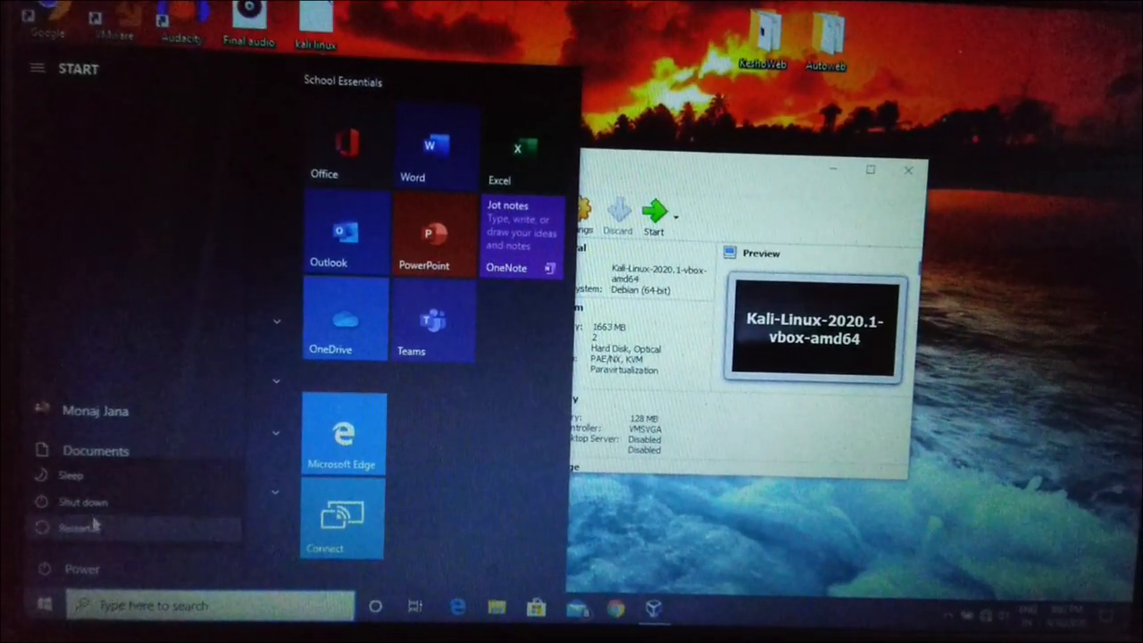
left_click(94, 526)
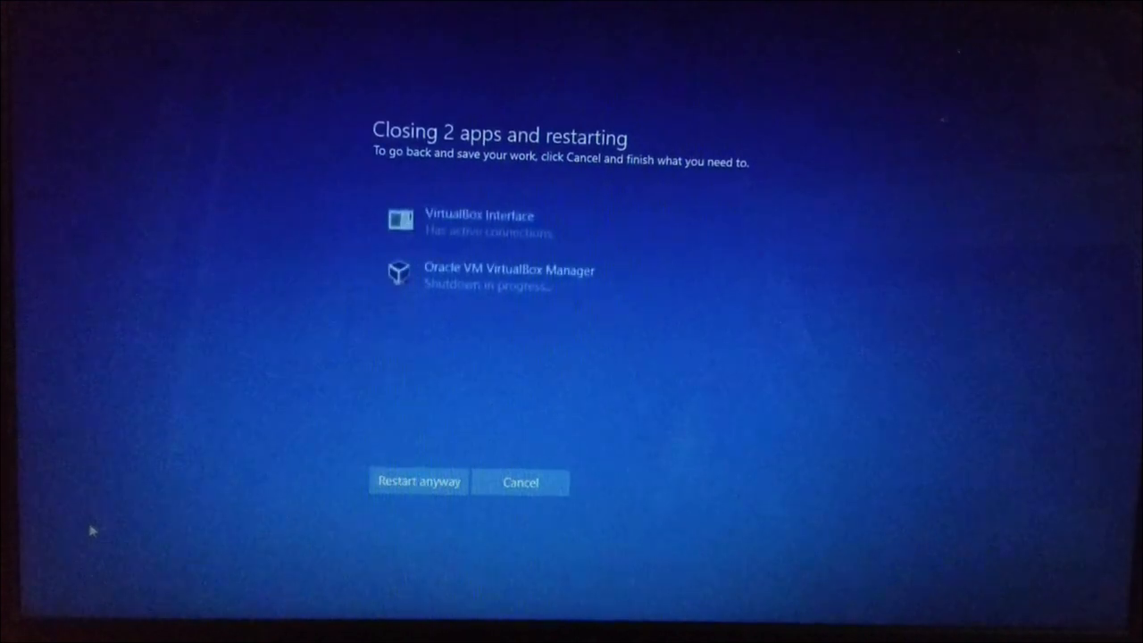
left_click(425, 486)
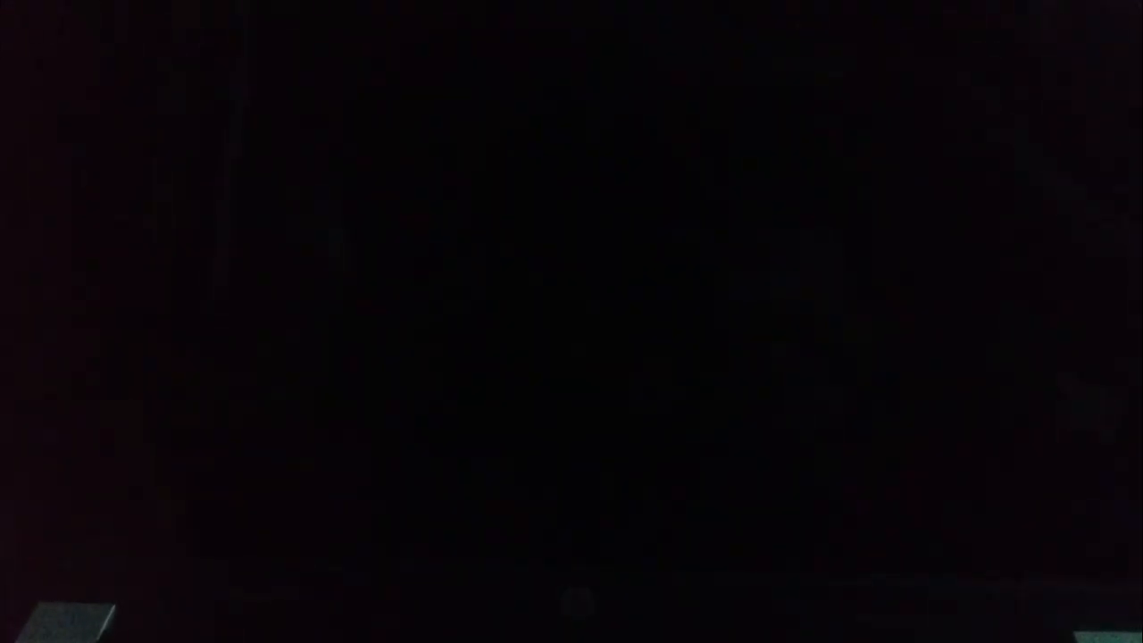
Enter BIOS setup and set Virtualization Technology to Enabled under System Configuration
key("Escape")
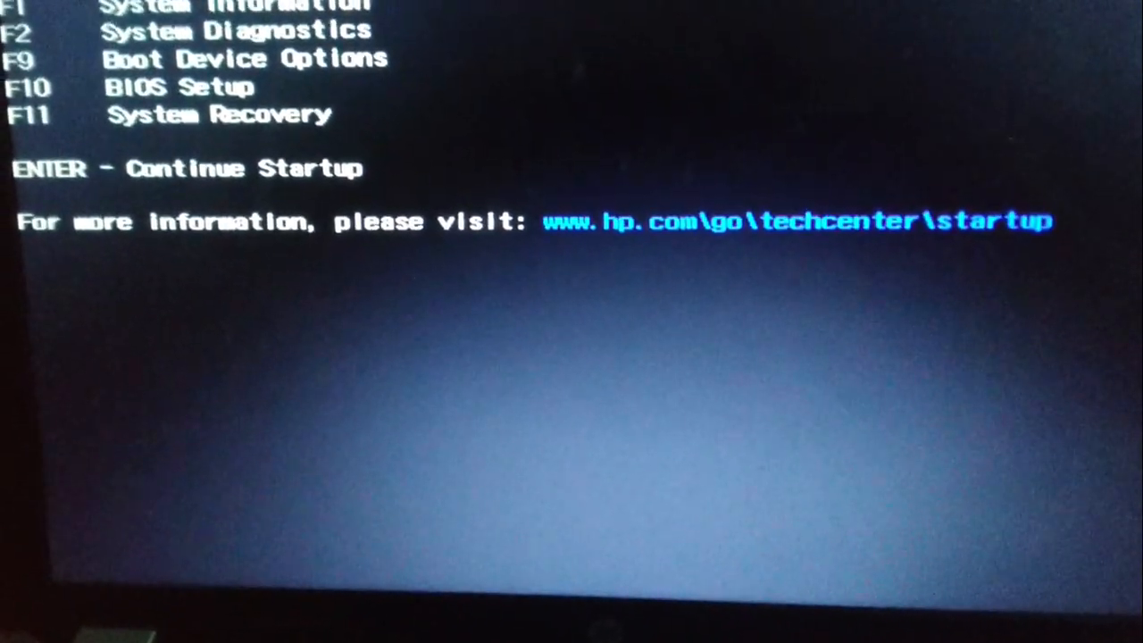
key("F10")
key("Right")
key("Right")
key("Right")
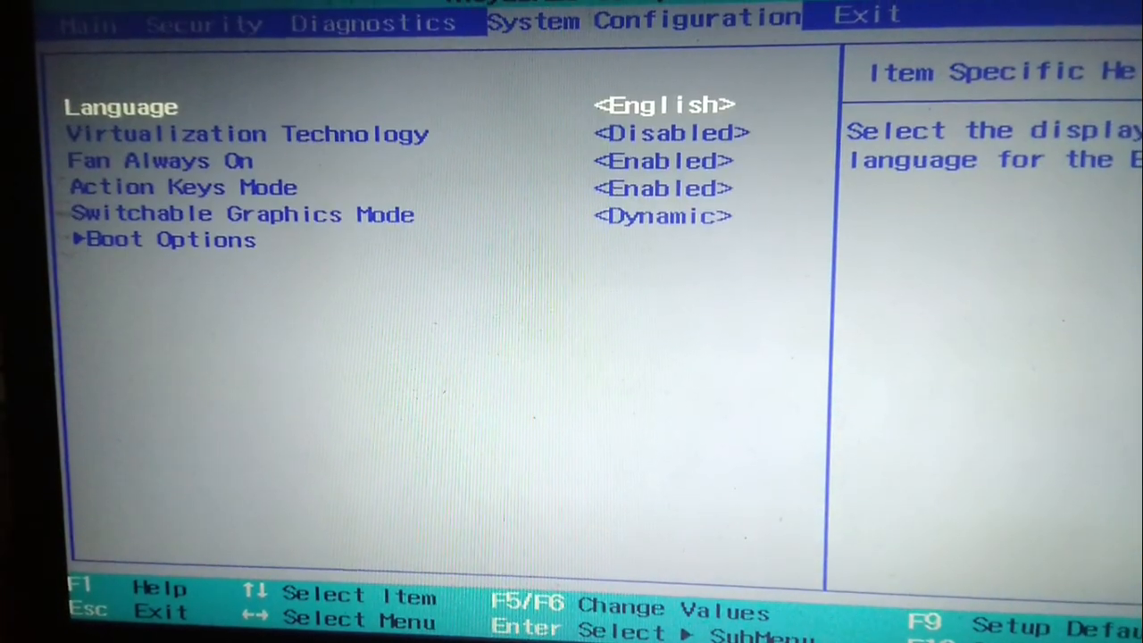
key("Down")
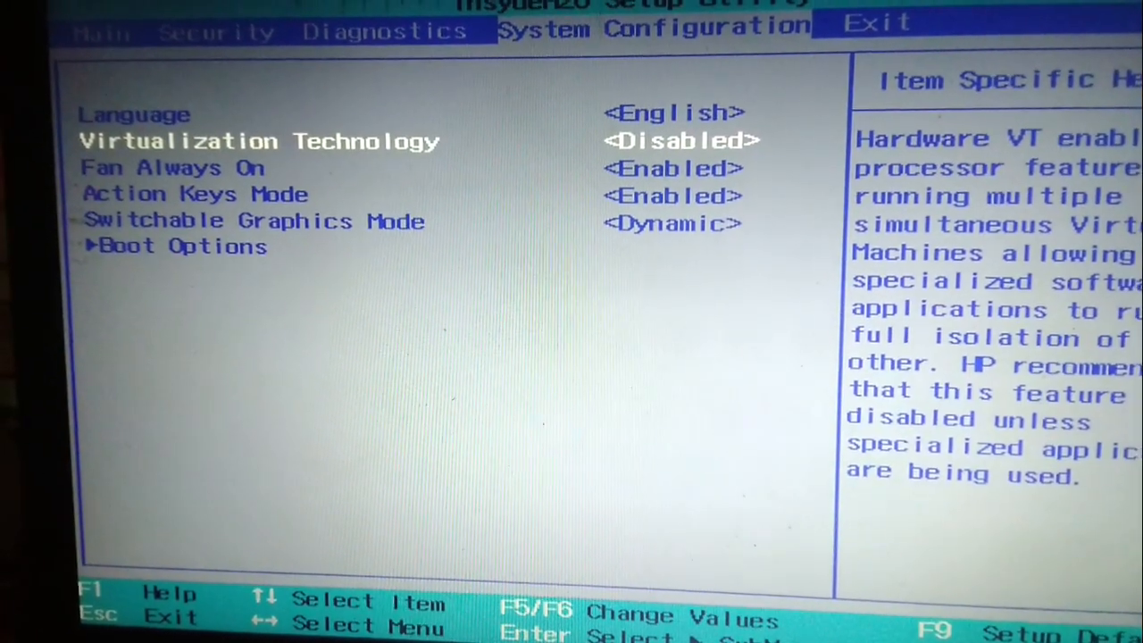
key("Return")
key("Down")
key("Return")
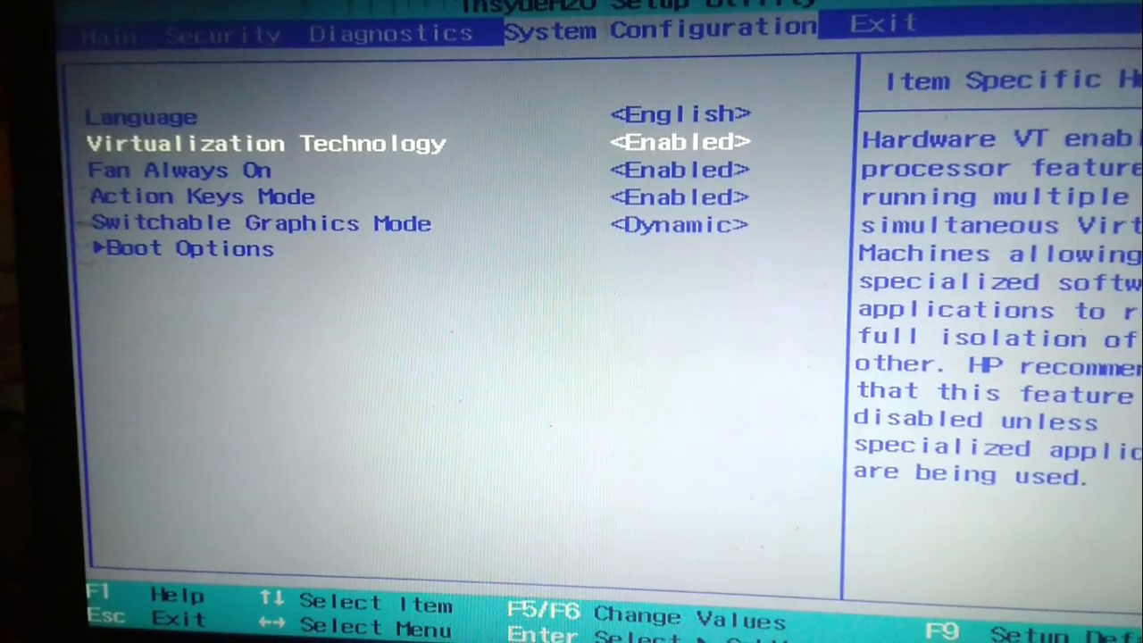
Exit the BIOS setup saving changes and confirm with Yes
key("Right")
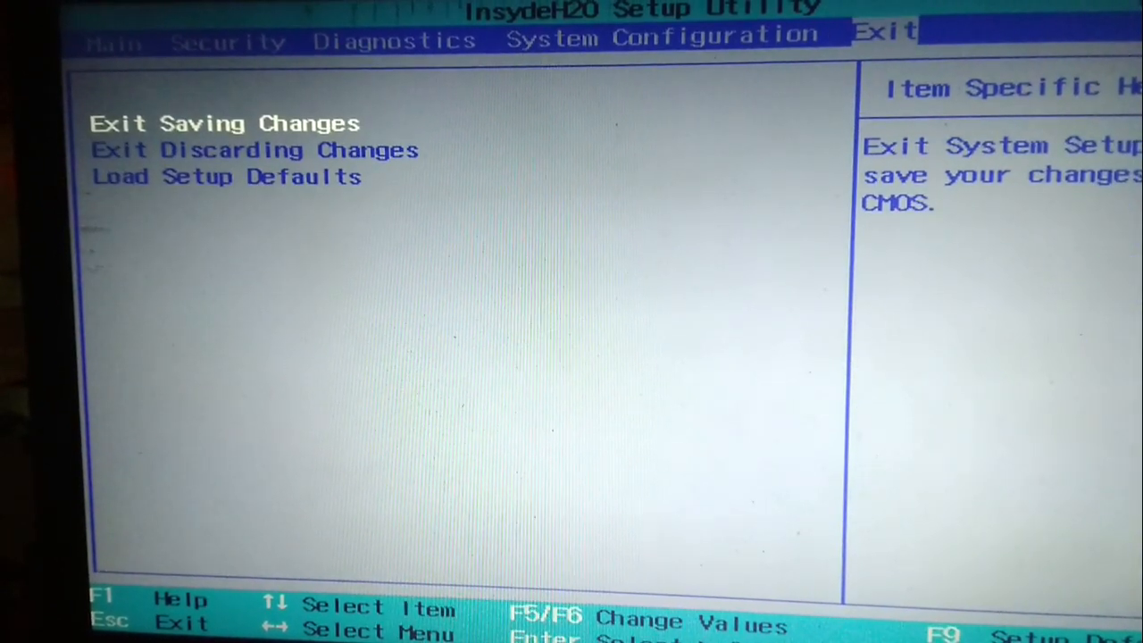
key("Return")
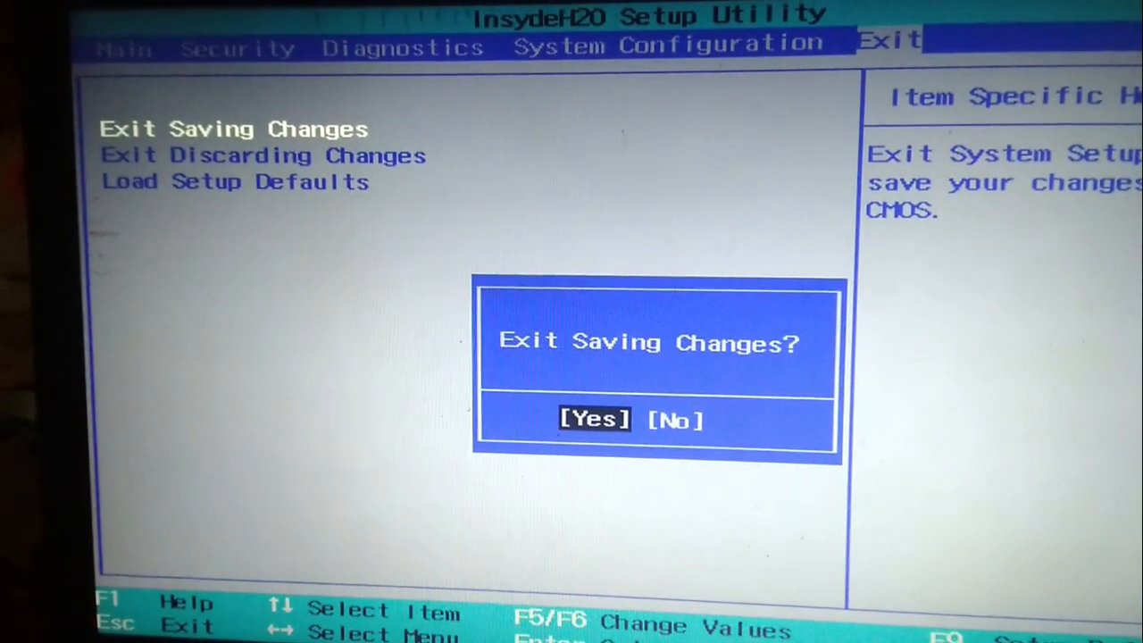
key("Return")
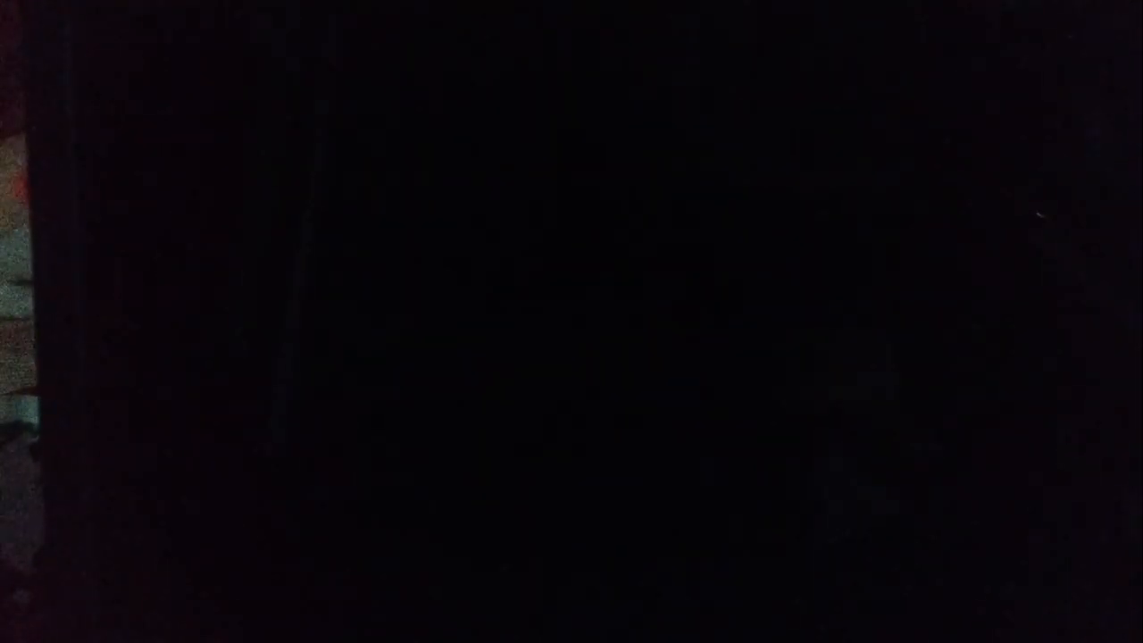
Get past the battery alert and sign in to Windows with the account password
key("Return")
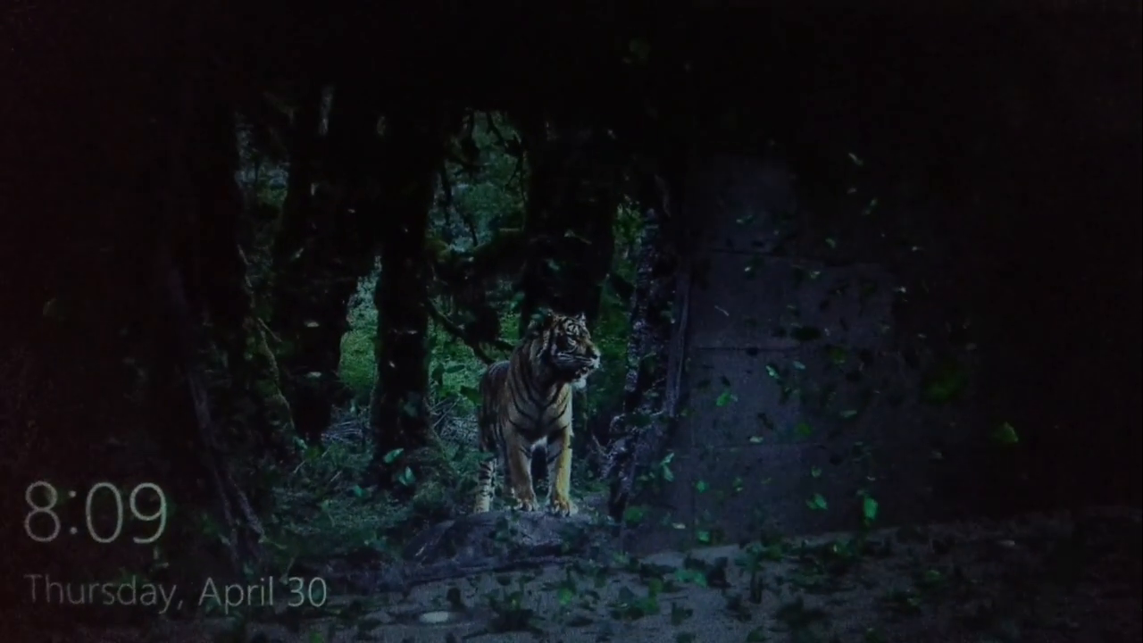
key("space")
type("****")
key("Return")
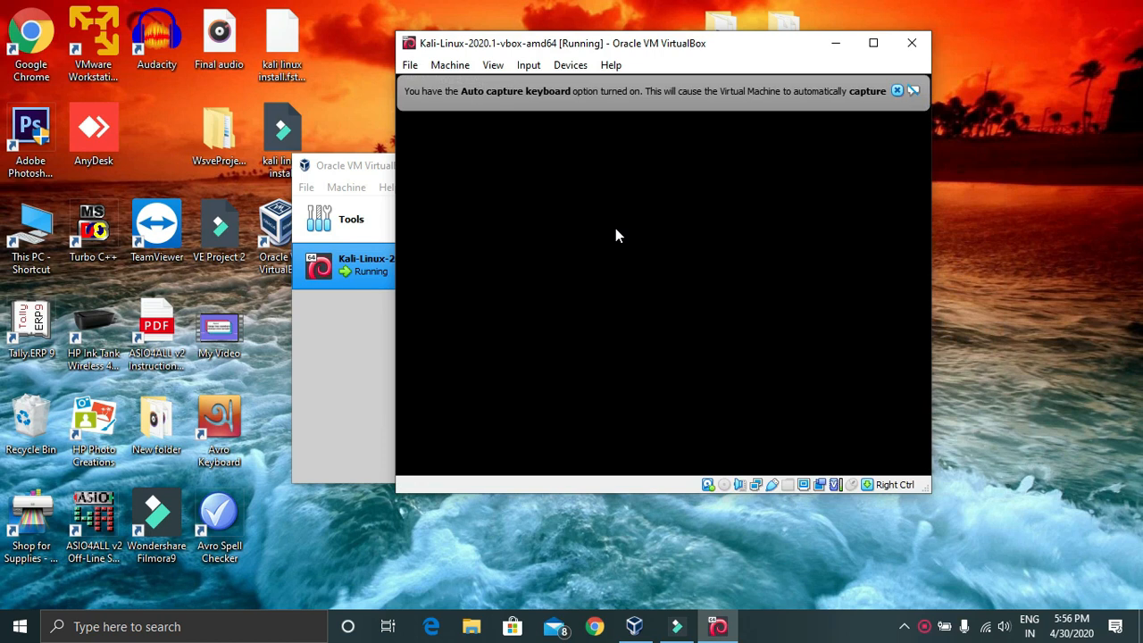
Maximize the Kali VM window and dismiss the pointer and keyboard notices
left_click(873, 42)
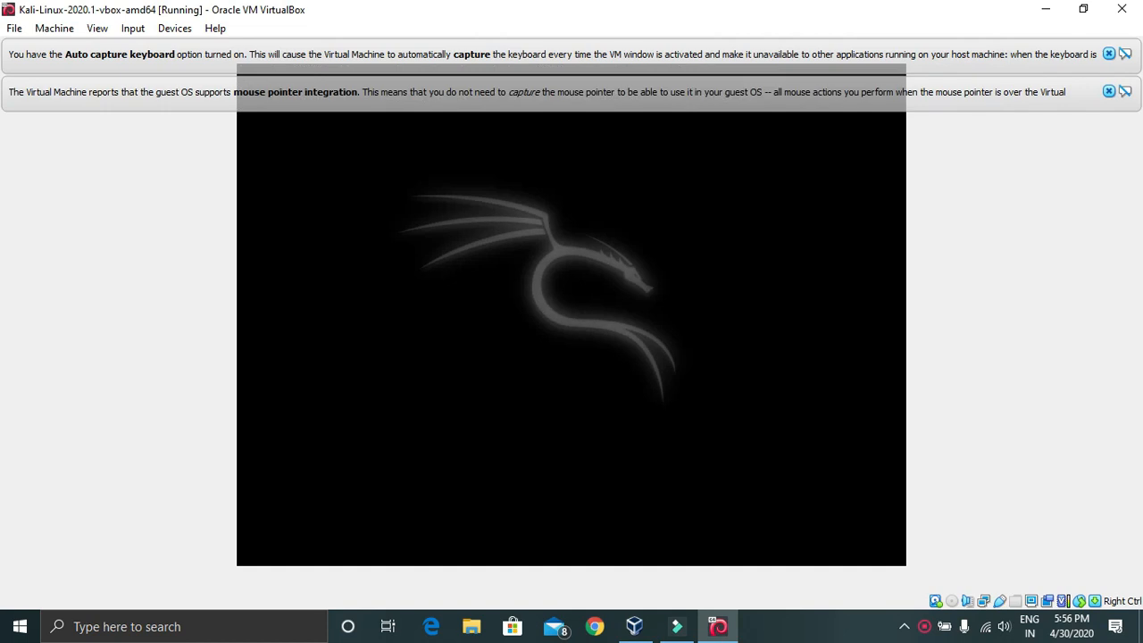
left_click(1108, 92)
left_click(1108, 54)
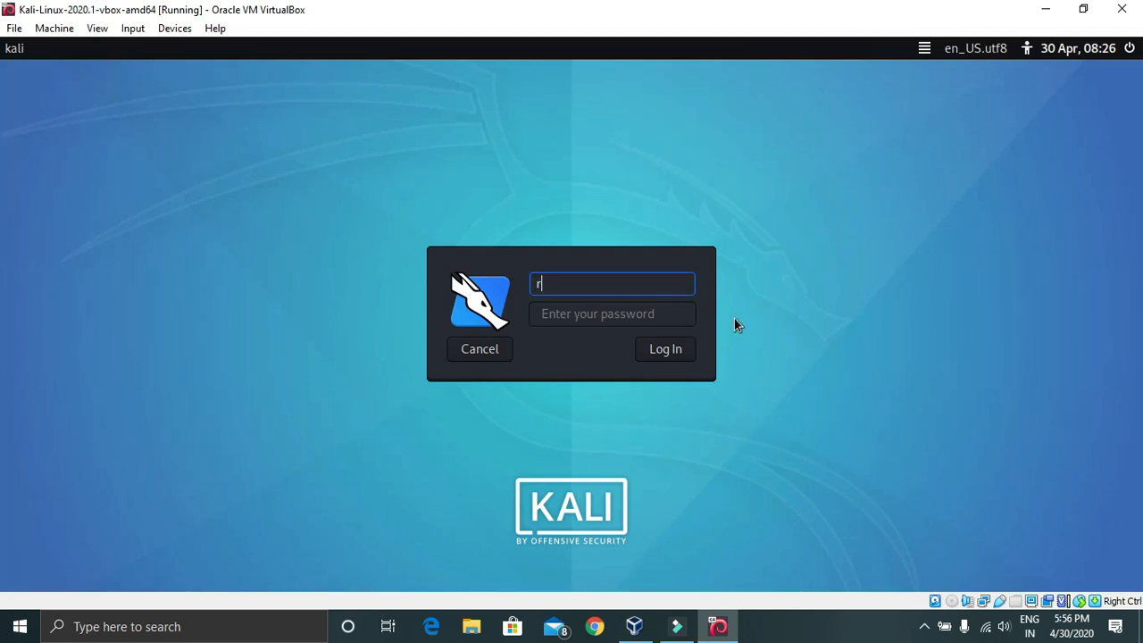
Log in to Kali as root with the default password, then open Kali's power options
type("oot")
key("Tab")
type("toor")
key("Return")
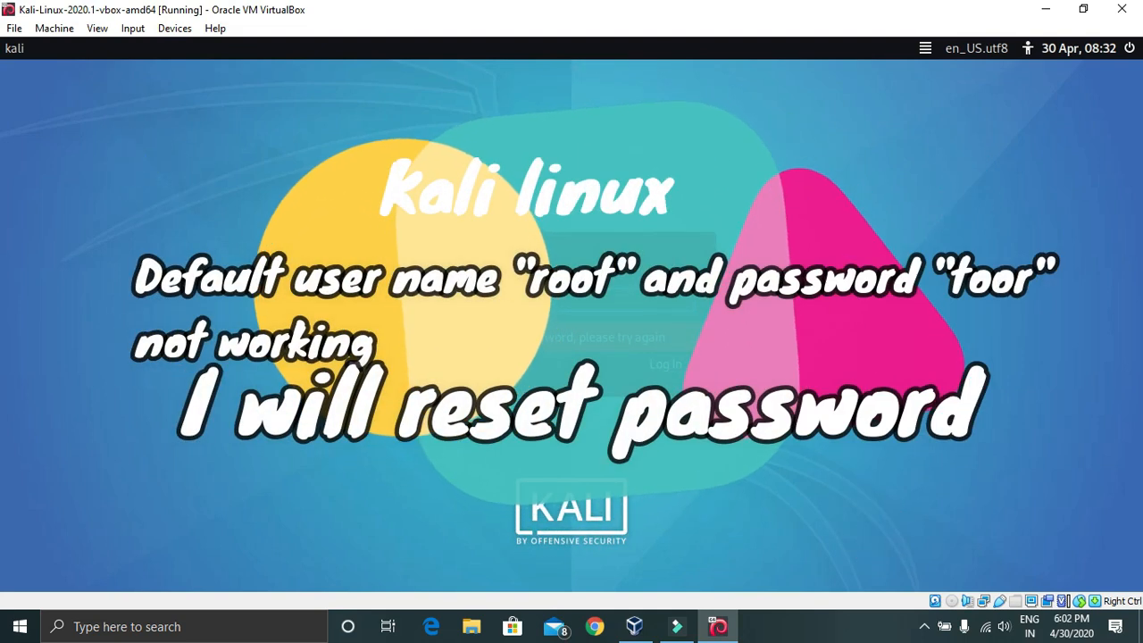
left_click(1130, 48)
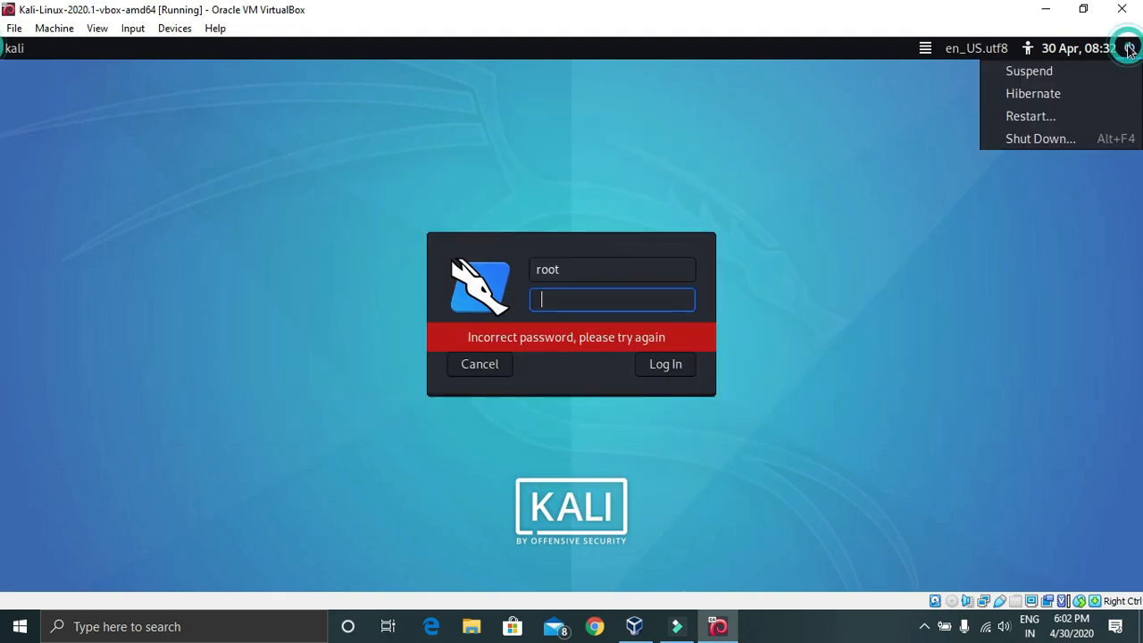
Restart Kali and edit the Linux 5.4.0-kali3-amd64 recovery mode entry from GRUB's Advanced options
left_click(1039, 120)
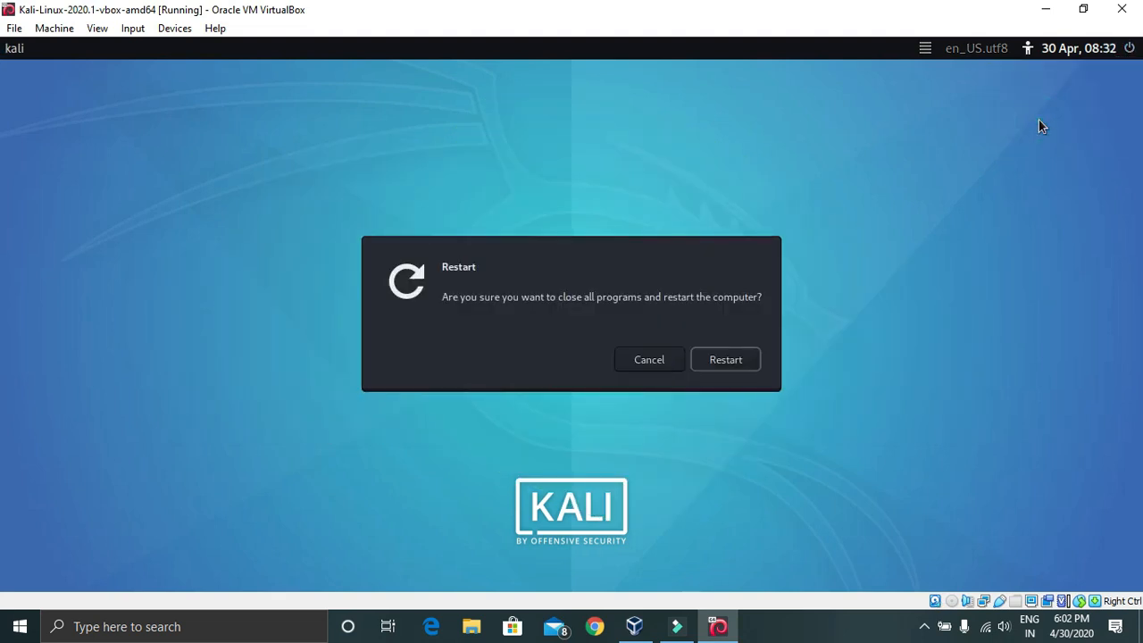
left_click(738, 364)
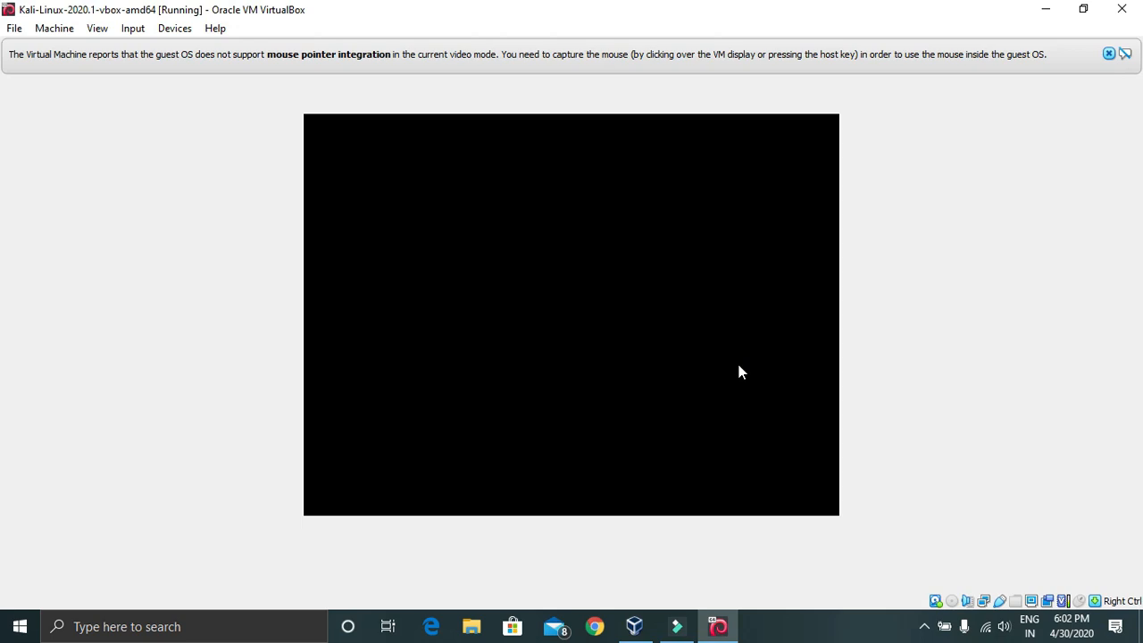
key("Down")
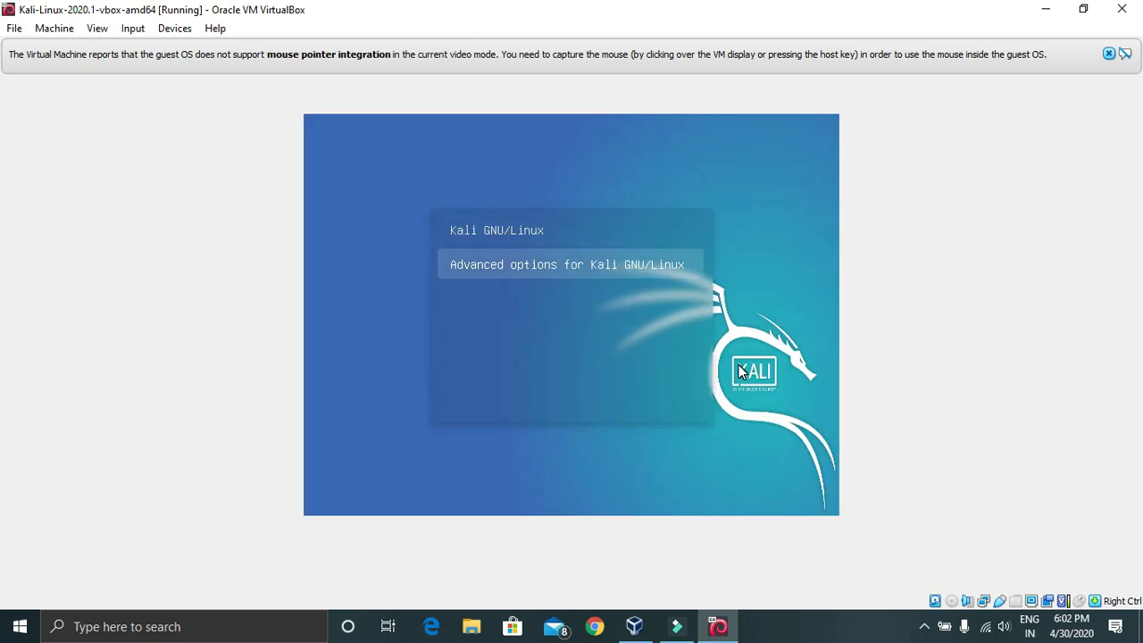
key("Return")
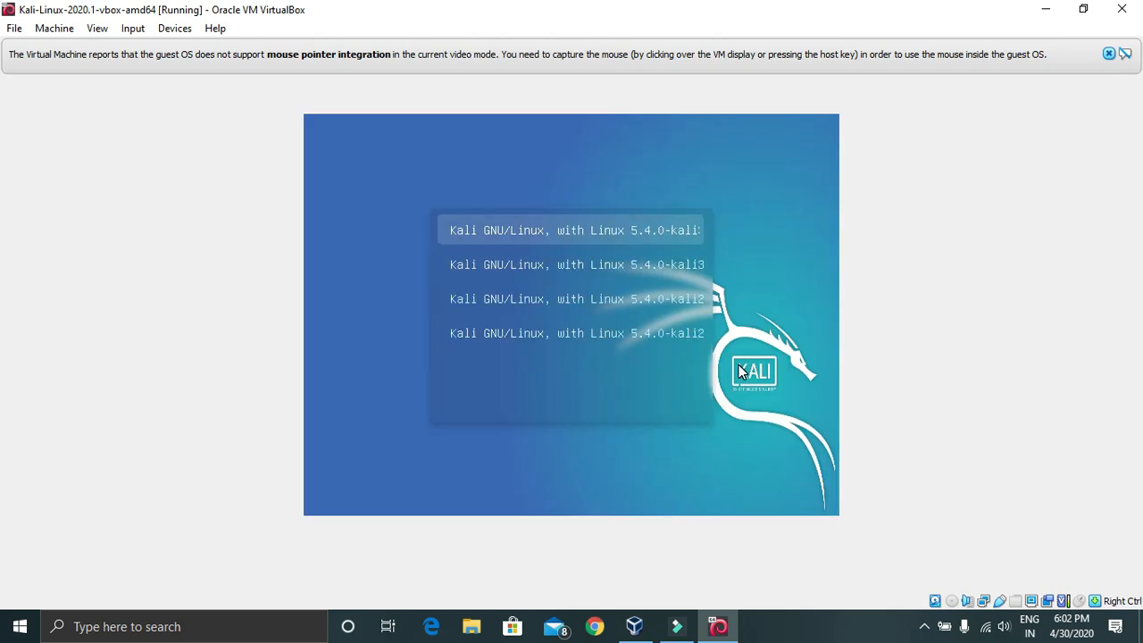
key("Down")
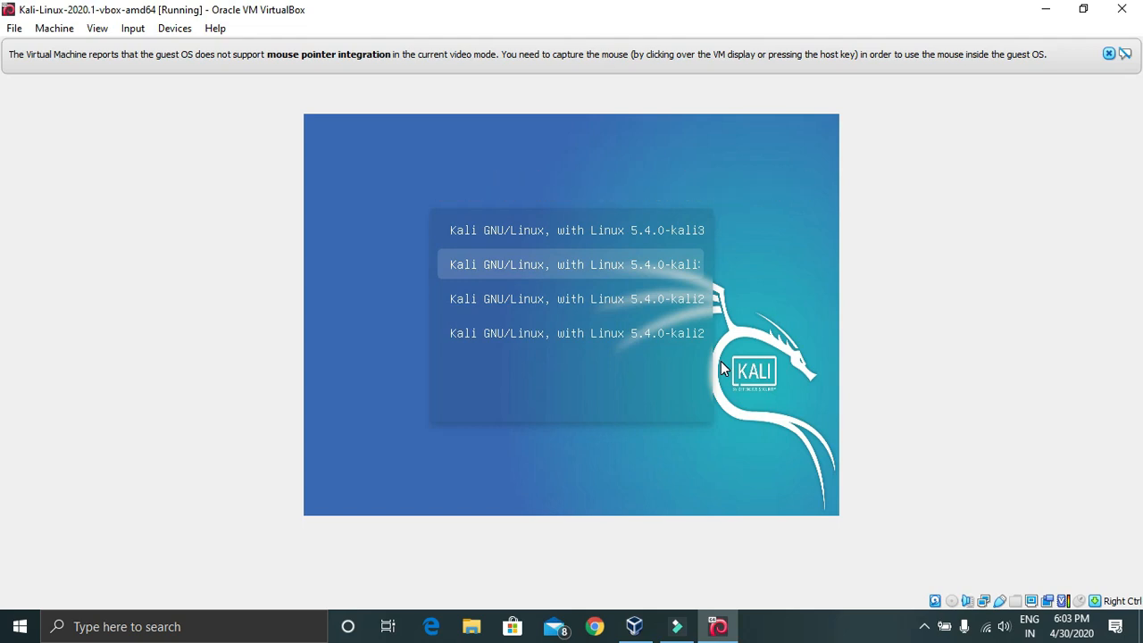
key("e")
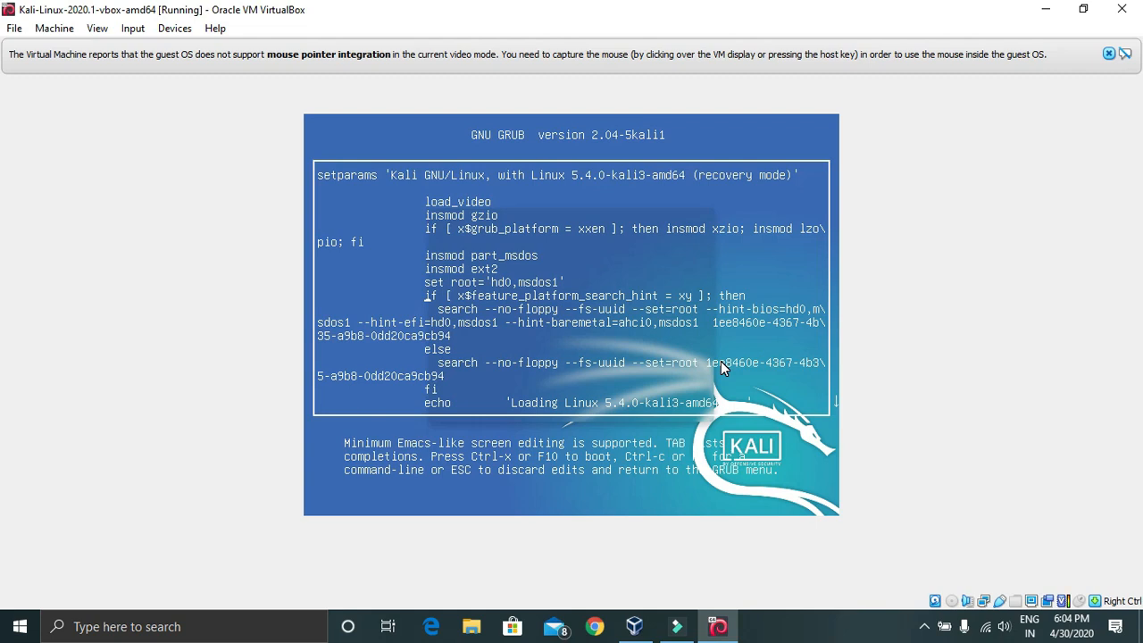
Move the GRUB edit cursor down to the linux kernel line of the recovery entry
key("Down")
key("Down")
key("Down")
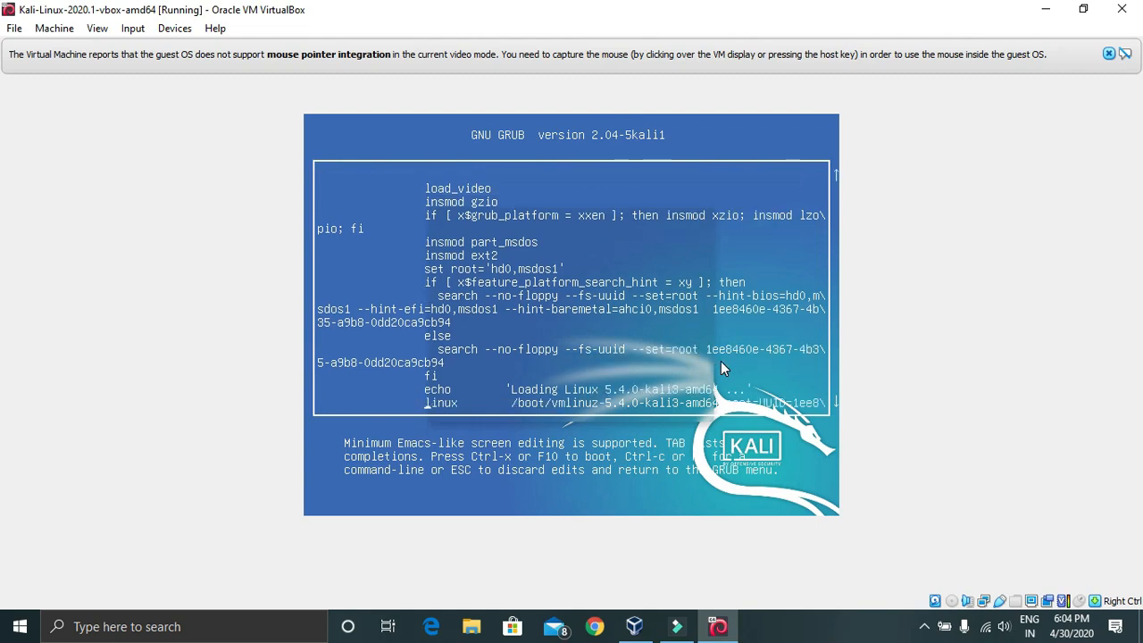
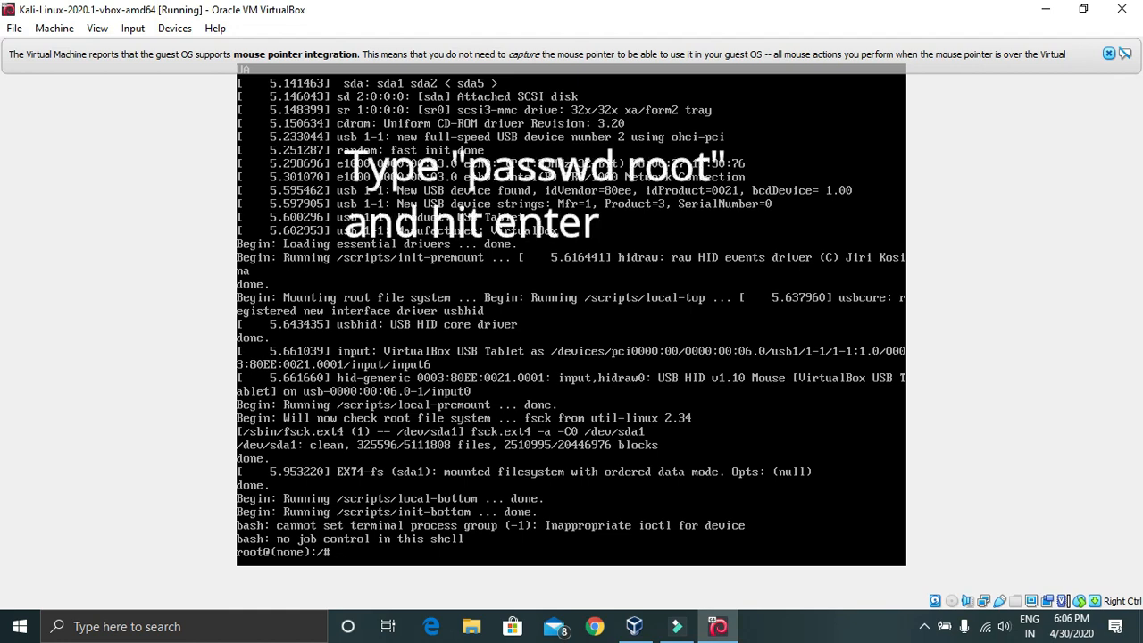
Enter the command passwd root at the Kali root@(none) shell prompt
type("passwd")
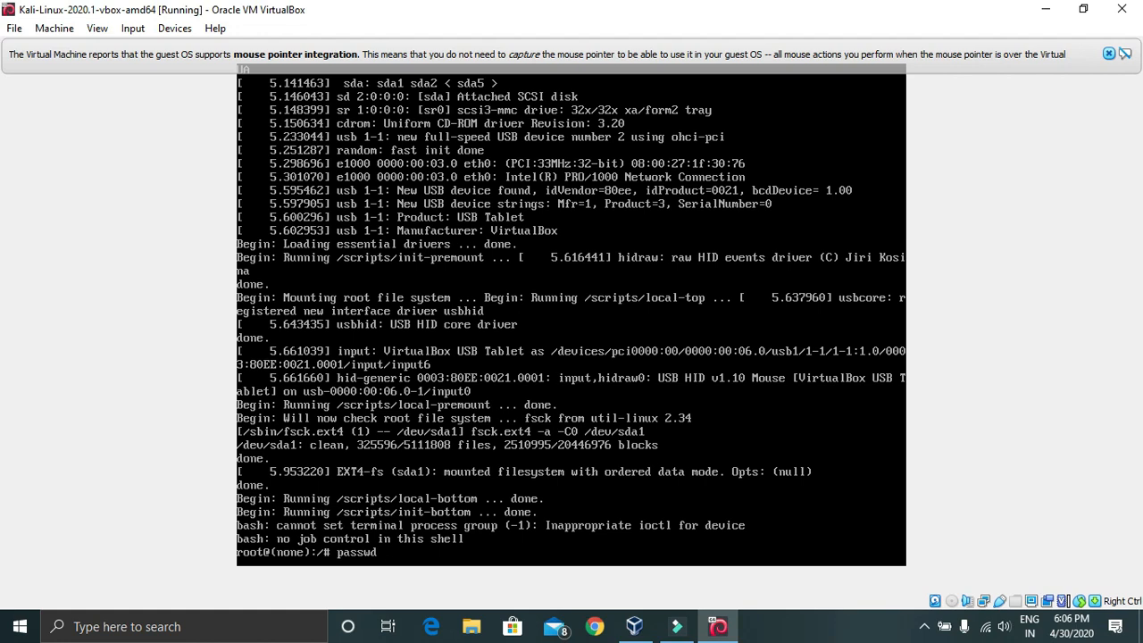
type("root")
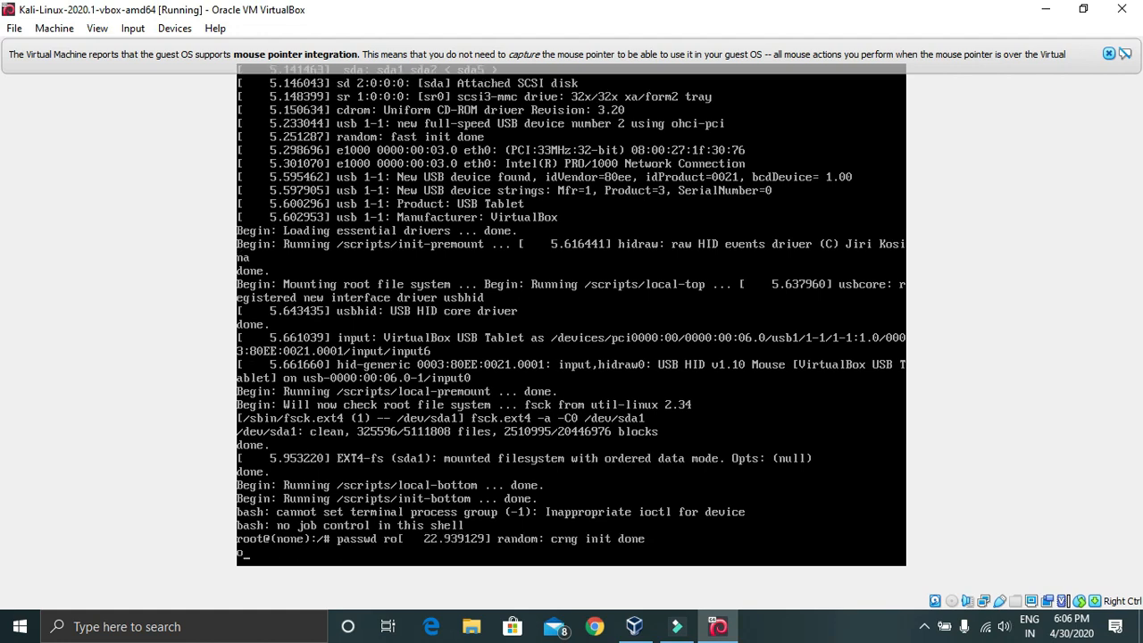
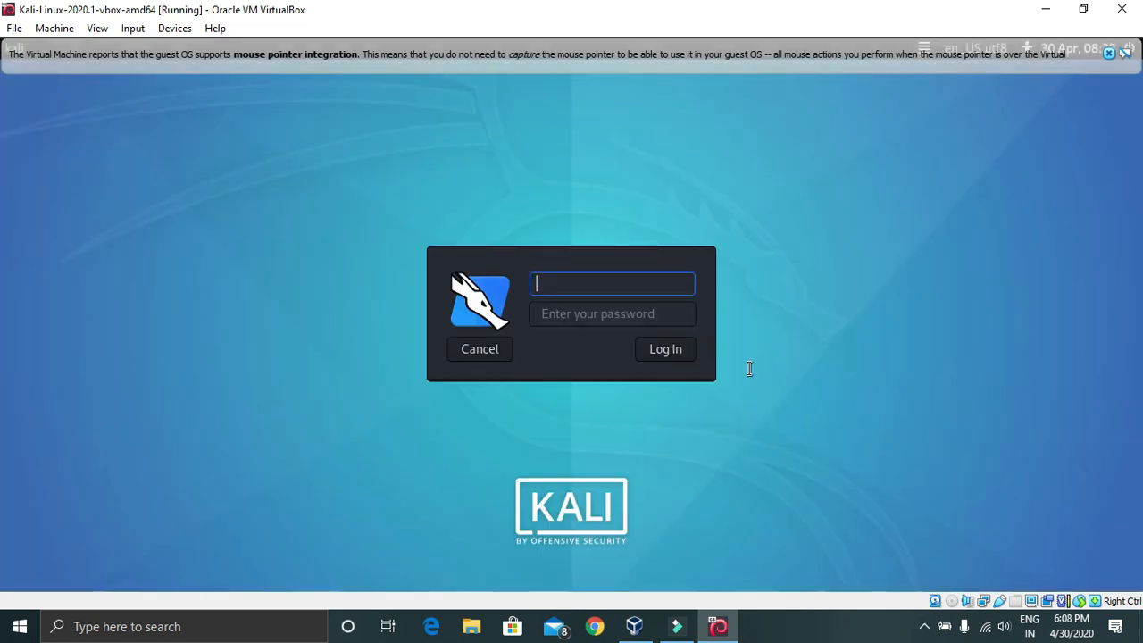
Log in at the Kali login screen as user root with the account password
type("root")
key("Return")
type("toor")
key("Return")
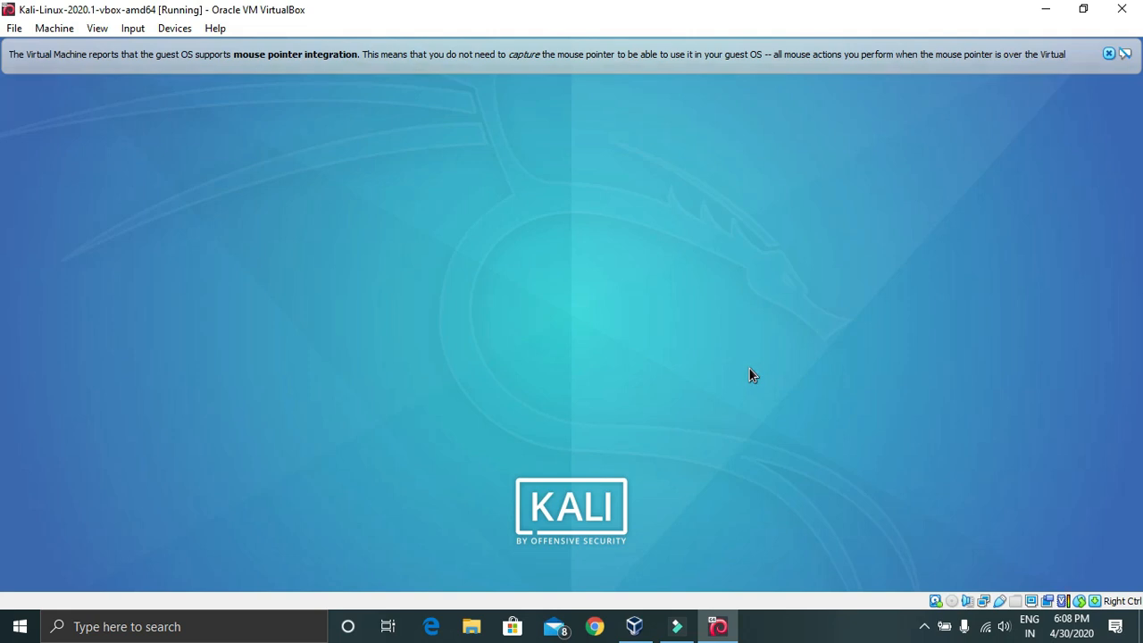
Close the VirtualBox mouse-integration notification bar covering the Kali top panel
left_click(1109, 54)
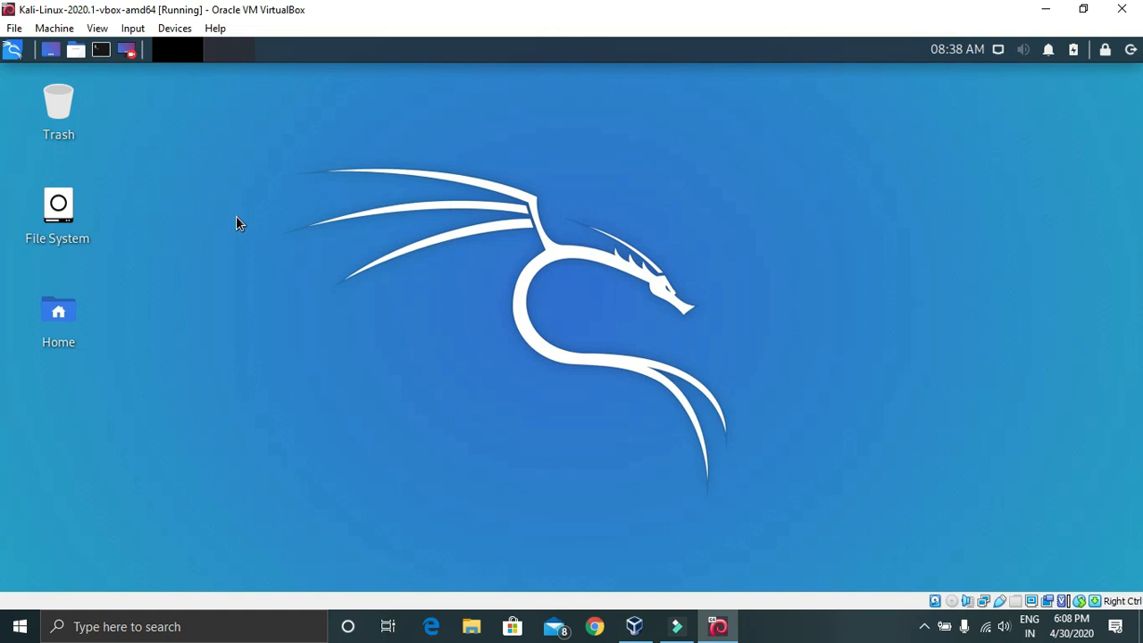
Shut down the Kali guest from the power menu in the top panel
right_click(237, 217)
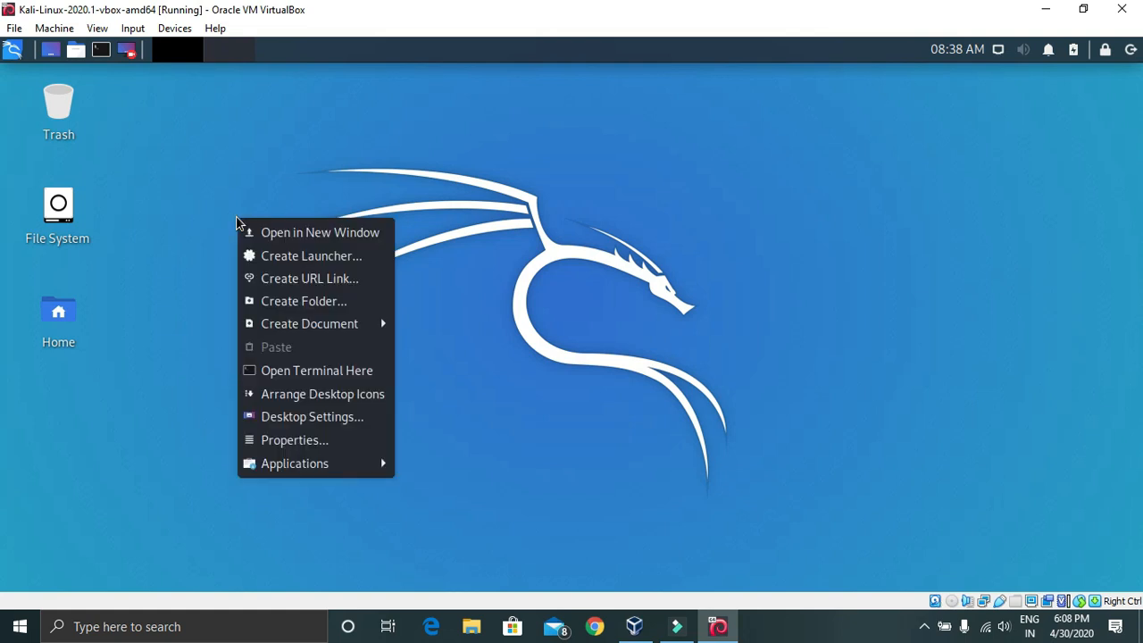
left_click(200, 349)
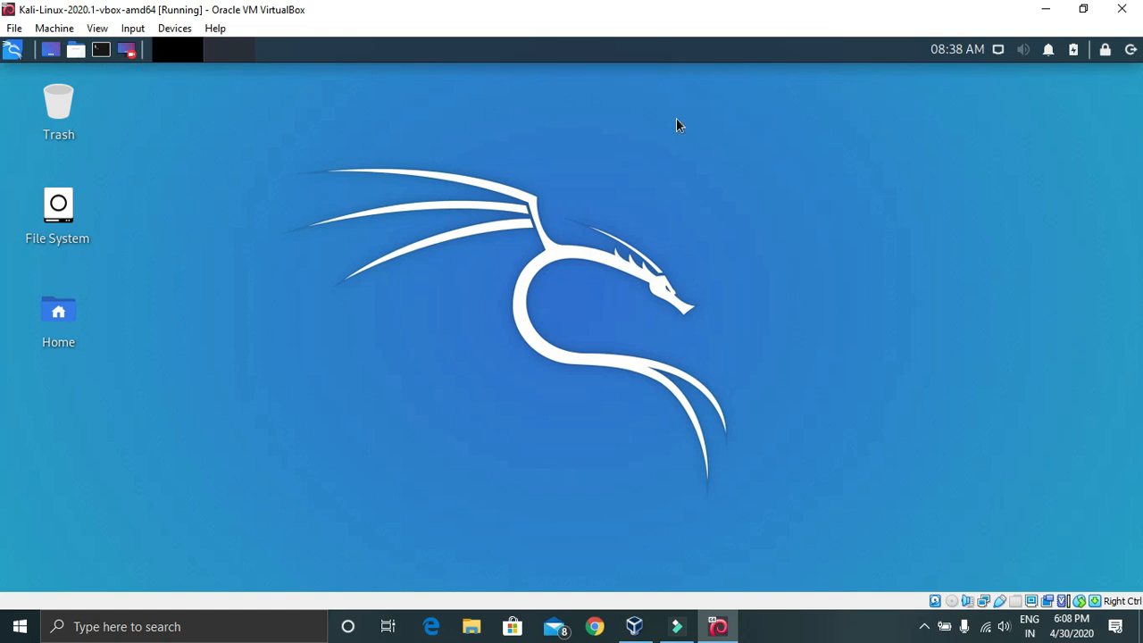
left_click(1131, 49)
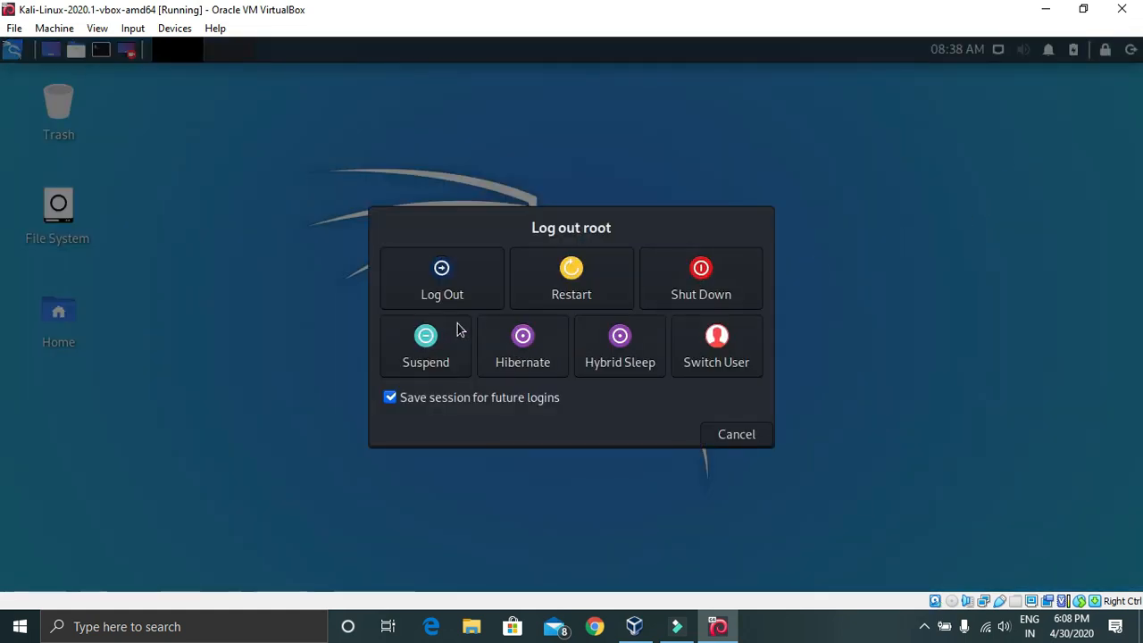
left_click(702, 287)
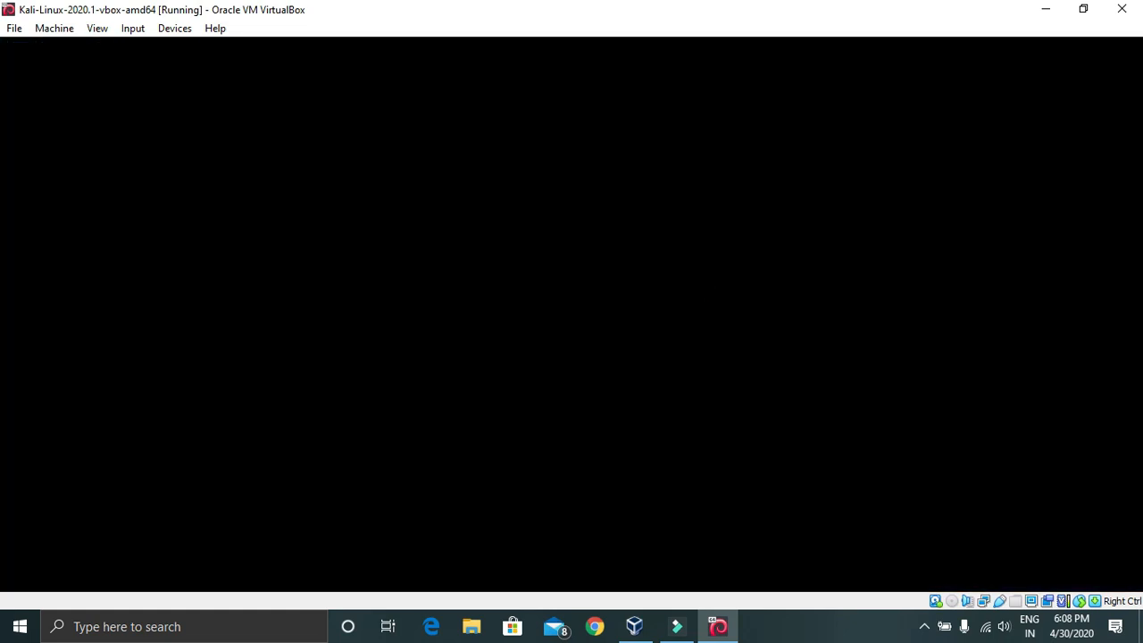